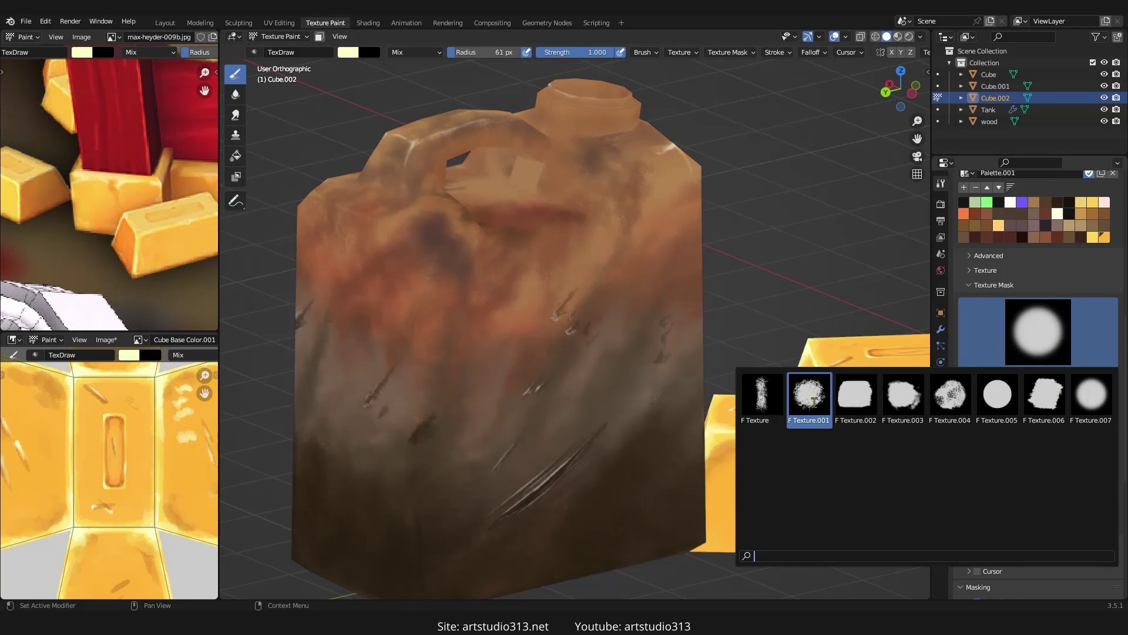
- Choose the Texture.001 spray mask for the brush and examine the painted canister and gold ingots from several angles
{"action": "left_click", "coordinate": [810, 401]}
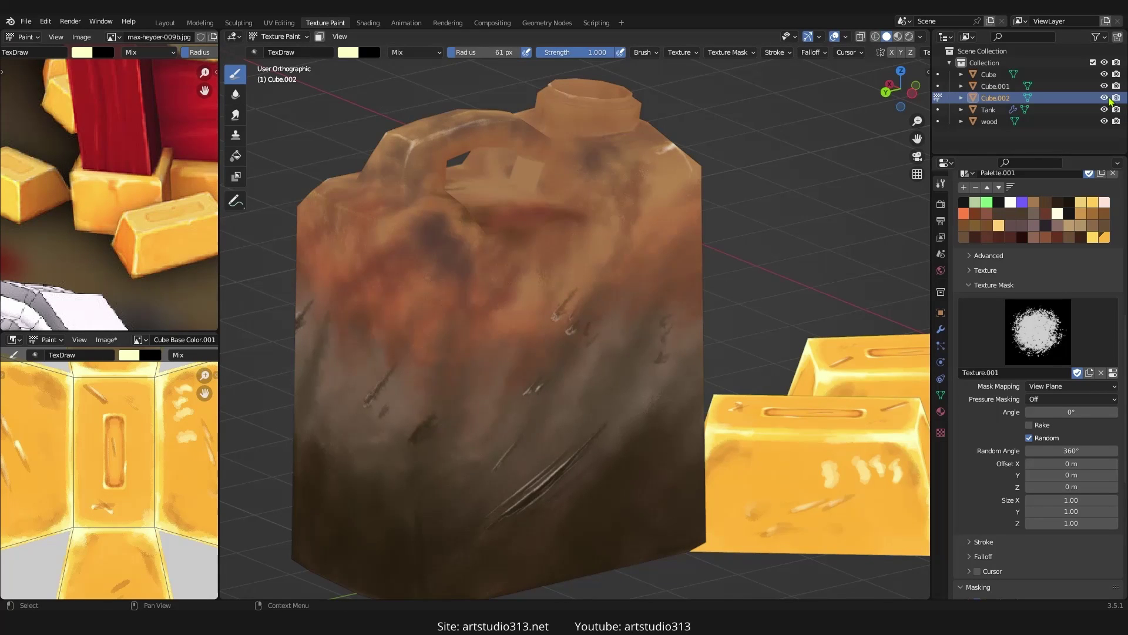
{"action": "middle_click_drag", "start_coordinate": [722, 288], "coordinate": [654, 269], "text": "shift"}
{"action": "middle_click_drag", "start_coordinate": [749, 397], "coordinate": [751, 351], "text": "ctrl"}
{"action": "middle_click_drag", "start_coordinate": [751, 351], "coordinate": [441, 260], "text": "shift"}
{"action": "middle_click_drag", "start_coordinate": [637, 384], "coordinate": [628, 428], "text": "ctrl"}
{"action": "middle_click_drag", "start_coordinate": [466, 386], "coordinate": [707, 488], "text": "shift"}
{"action": "middle_click_drag", "start_coordinate": [297, 169], "coordinate": [351, 269], "text": "shift"}
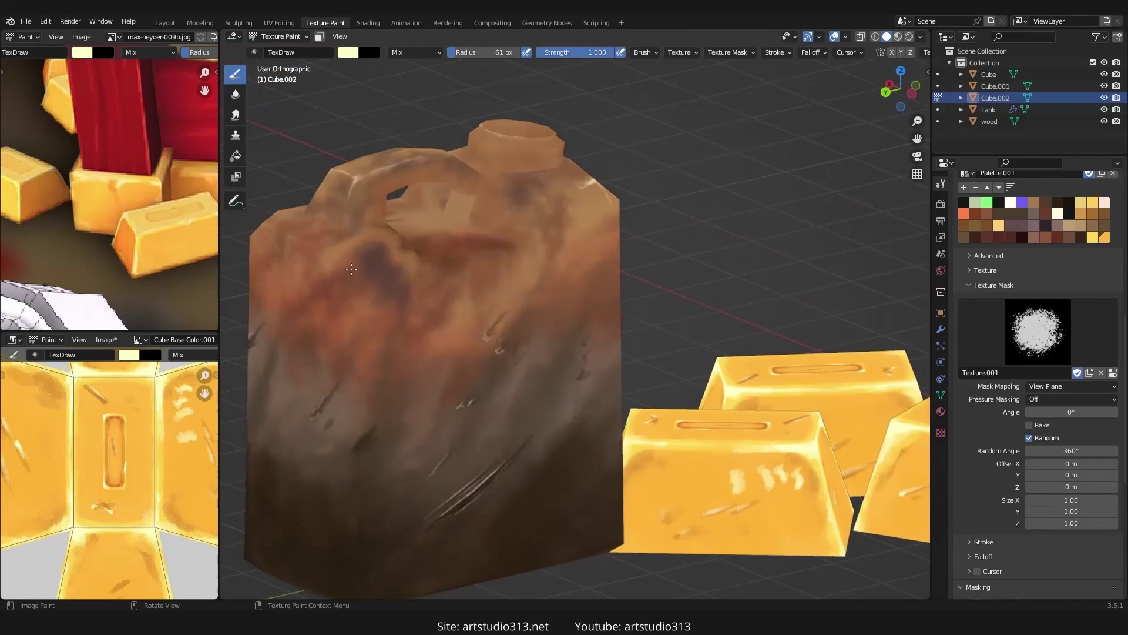
{"action": "middle_click_drag", "start_coordinate": [454, 302], "coordinate": [495, 273]}
{"action": "middle_click_drag", "start_coordinate": [895, 469], "coordinate": [615, 333], "text": "shift"}
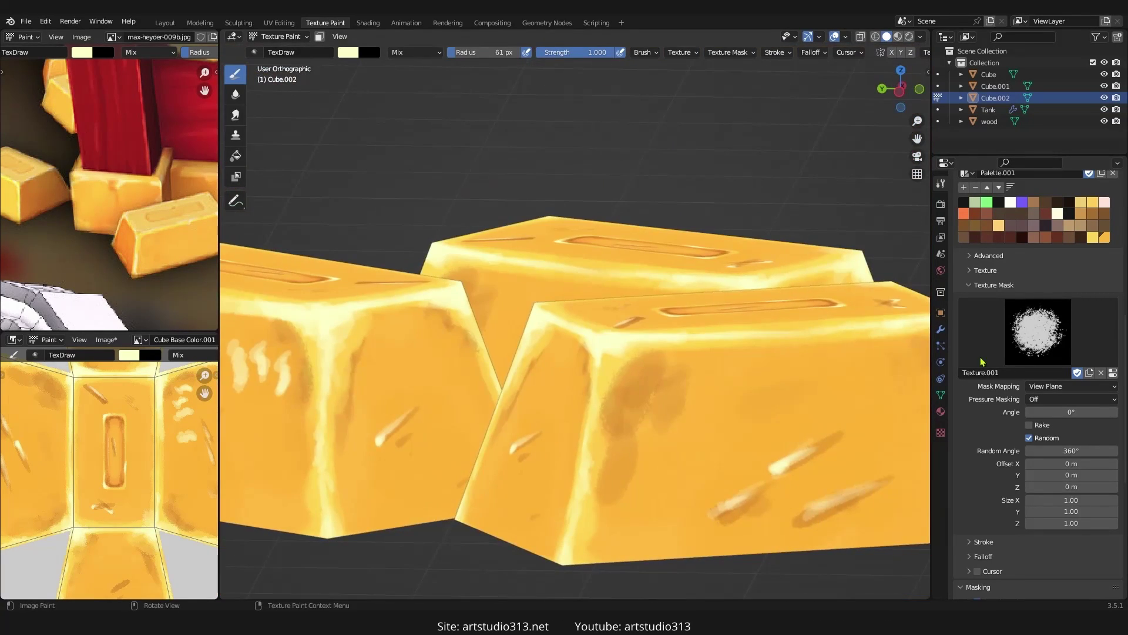
{"action": "left_click", "coordinate": [1016, 330]}
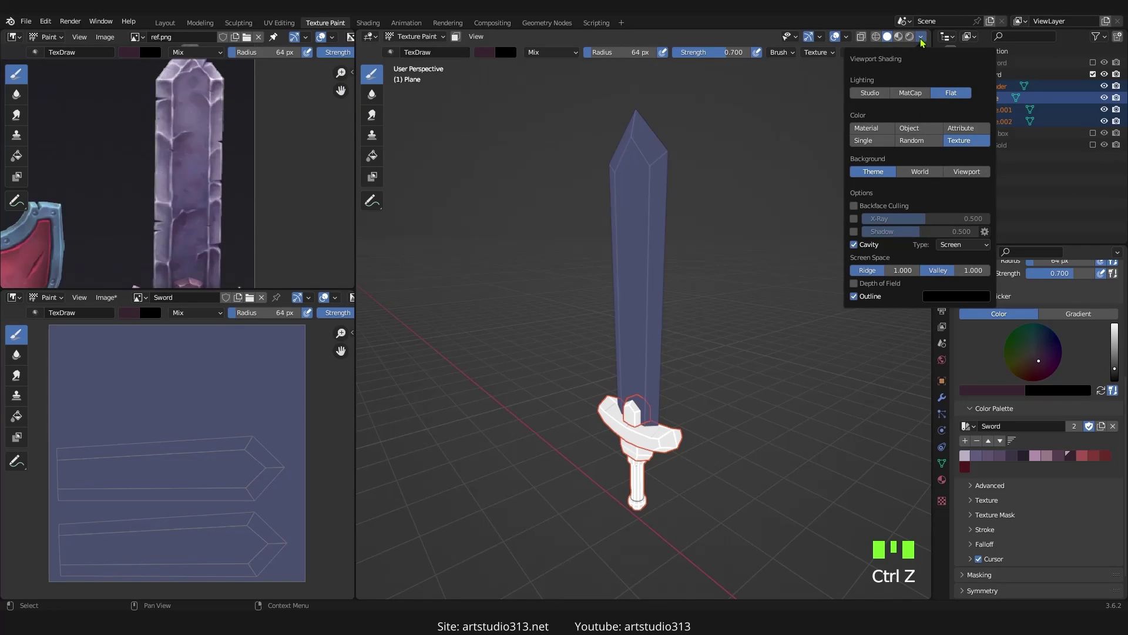
- Check the solid viewport shading options, toggling Shadow on and back off
{"action": "left_click", "coordinate": [889, 39]}
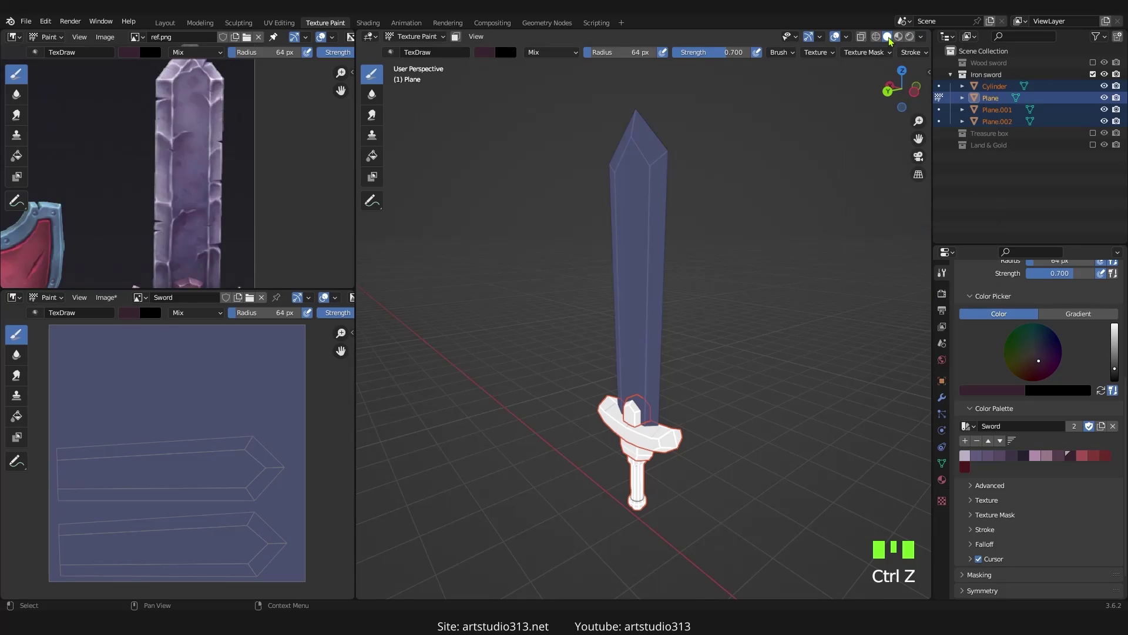
{"action": "left_click", "coordinate": [921, 37]}
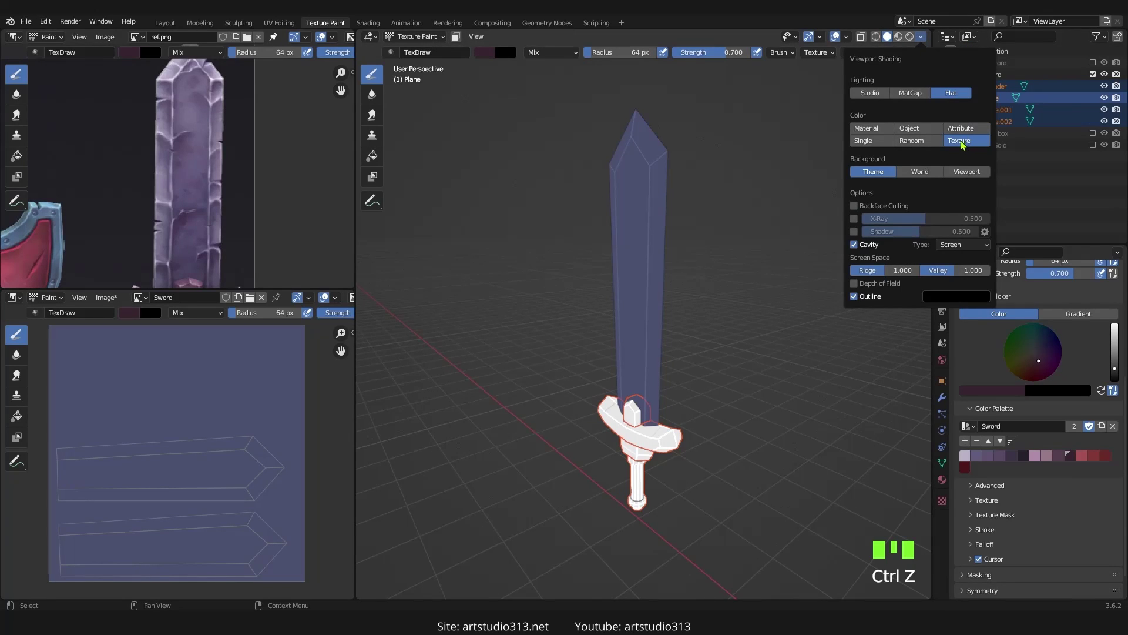
{"action": "left_click", "coordinate": [854, 231]}
{"action": "left_click", "coordinate": [853, 231]}
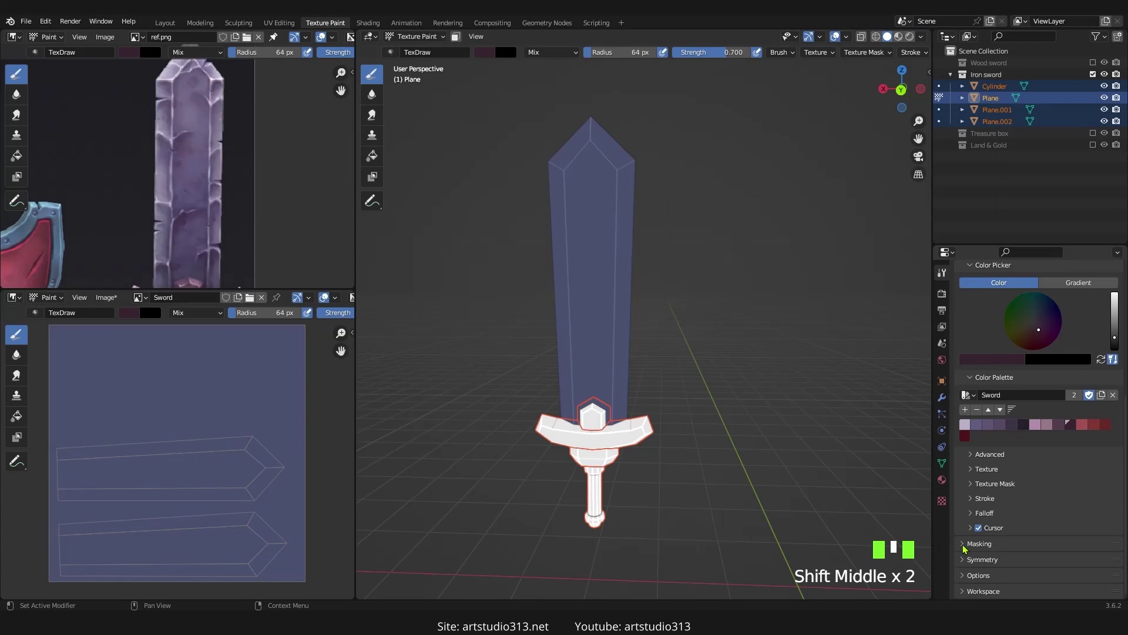
- Expand the brush's Texture Mask settings and keep the Masking settings collapsed
{"action": "left_click", "coordinate": [1060, 574]}
{"action": "scroll", "coordinate": [1061, 521], "scroll_direction": "down", "scroll_amount": 3}
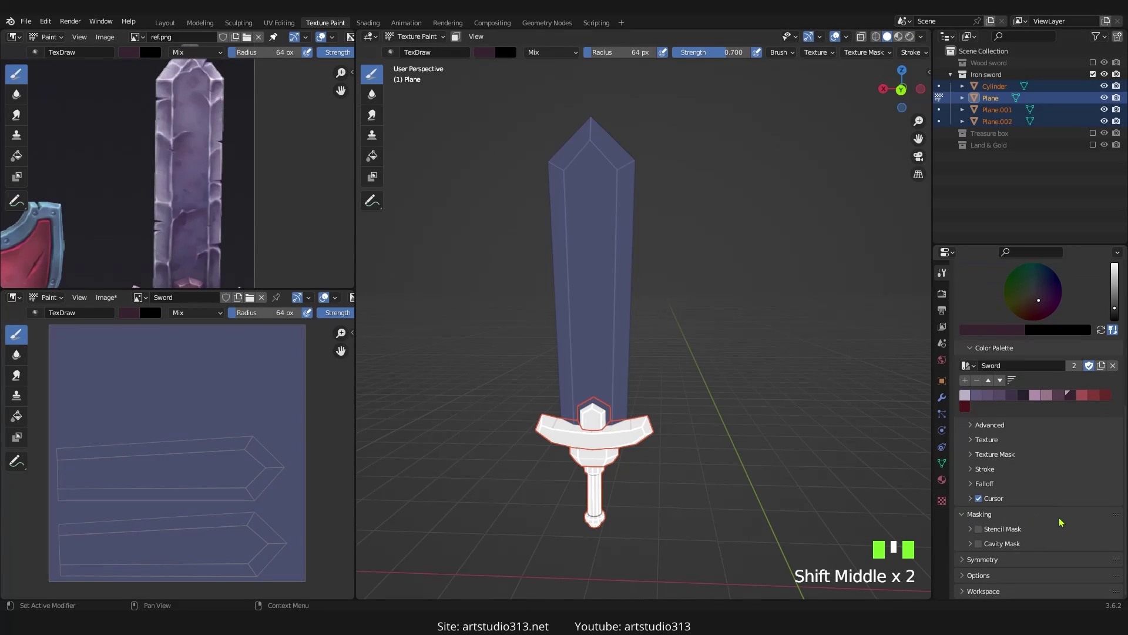
{"action": "left_click", "coordinate": [961, 515]}
{"action": "left_click", "coordinate": [969, 483]}
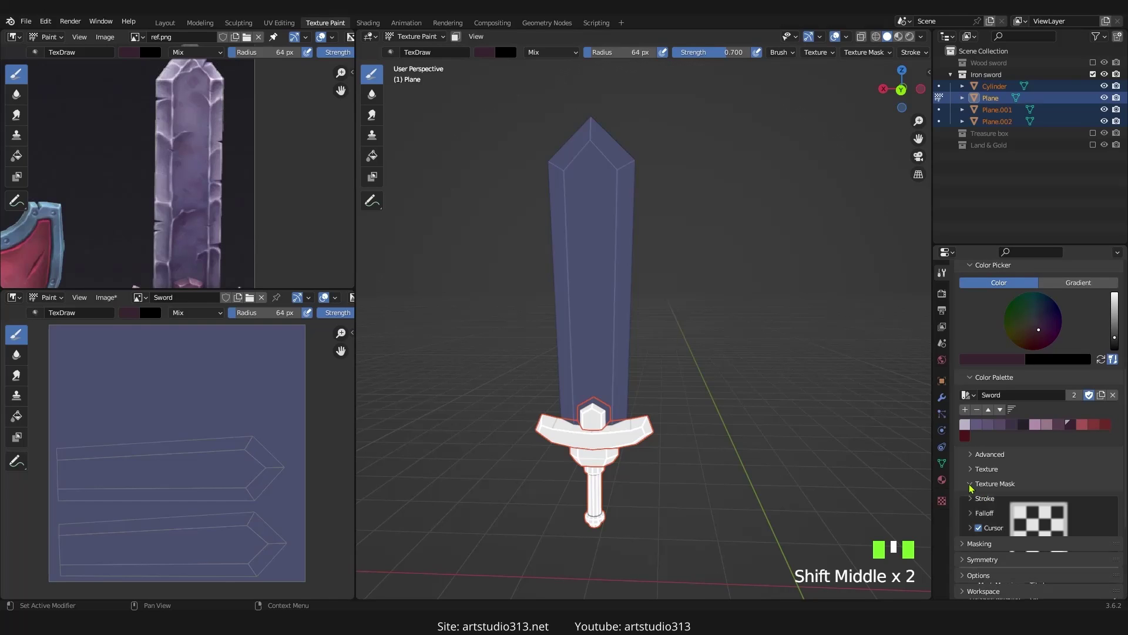
{"action": "scroll", "coordinate": [999, 487], "scroll_direction": "down", "scroll_amount": 5}
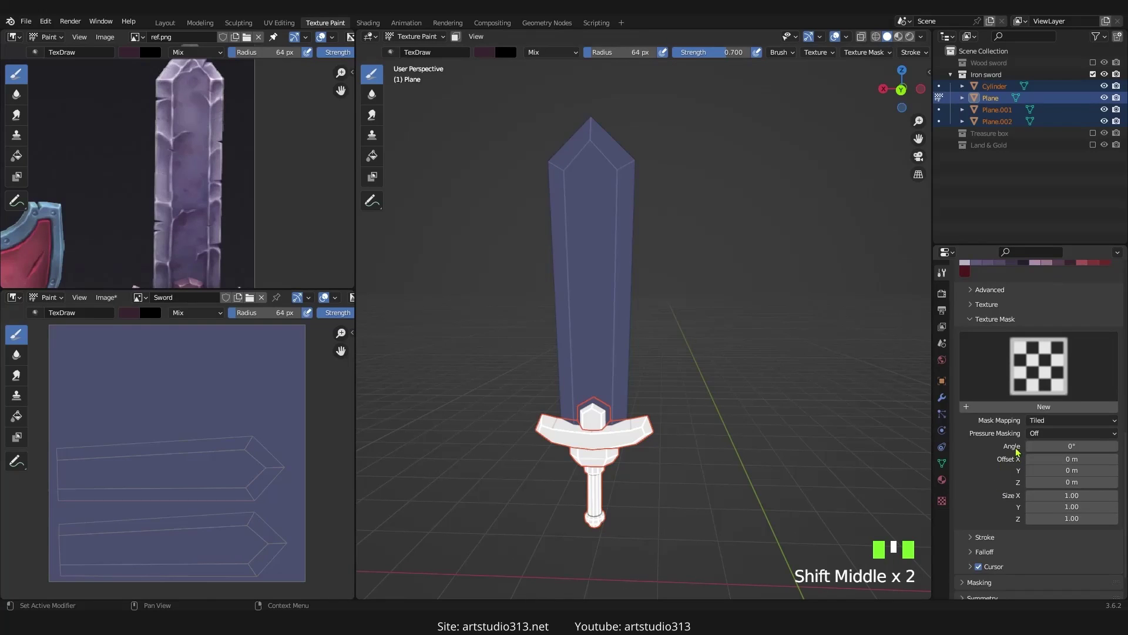
- Switch to File Explorer, look through the alpha images in the Photosho brush folder and copy the folder path
{"action": "left_click_drag", "start_coordinate": [3, 151], "coordinate": [529, 148]}
{"action": "scroll", "coordinate": [632, 429], "scroll_direction": "down", "scroll_amount": 3}
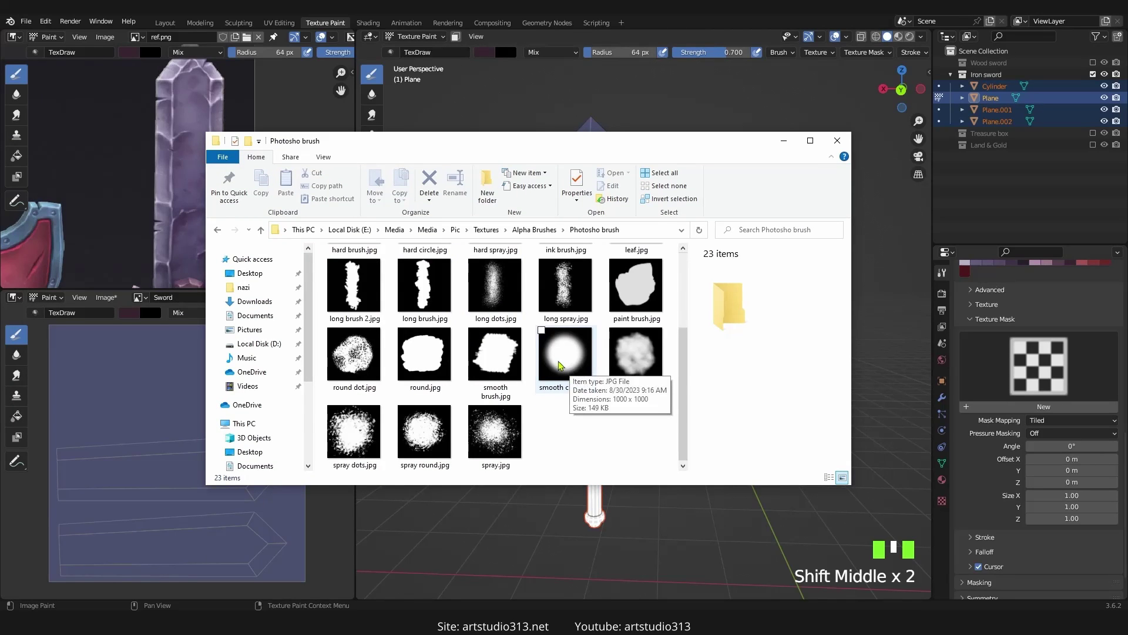
{"action": "scroll", "coordinate": [560, 366], "scroll_direction": "up", "scroll_amount": 3}
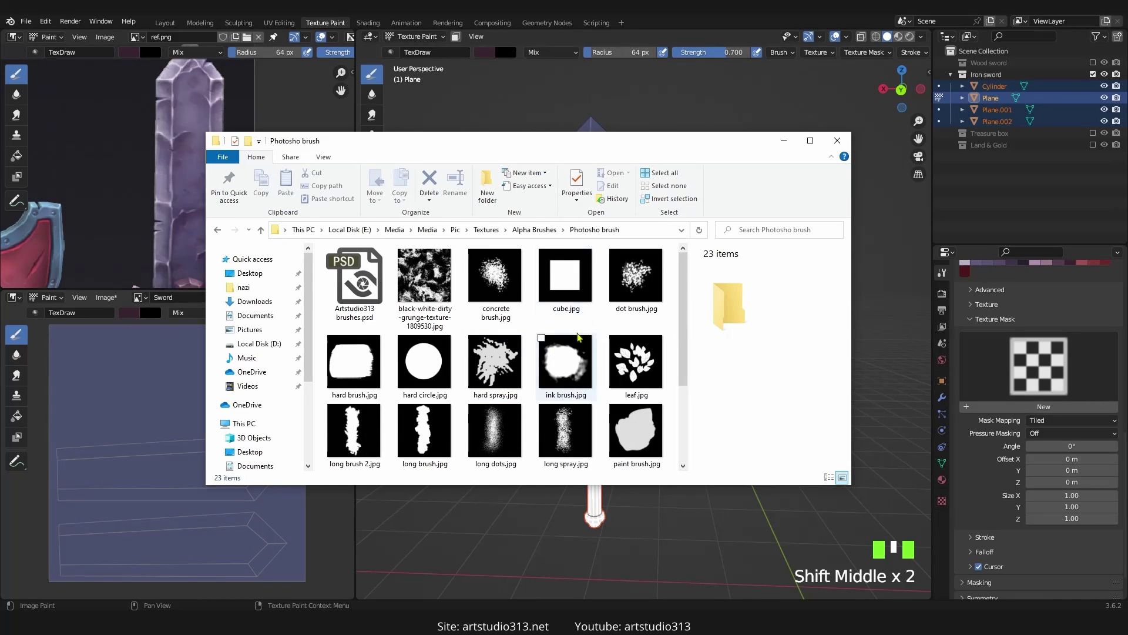
{"action": "left_click_drag", "start_coordinate": [550, 144], "coordinate": [473, 157]}
{"action": "left_click", "coordinate": [560, 241]}
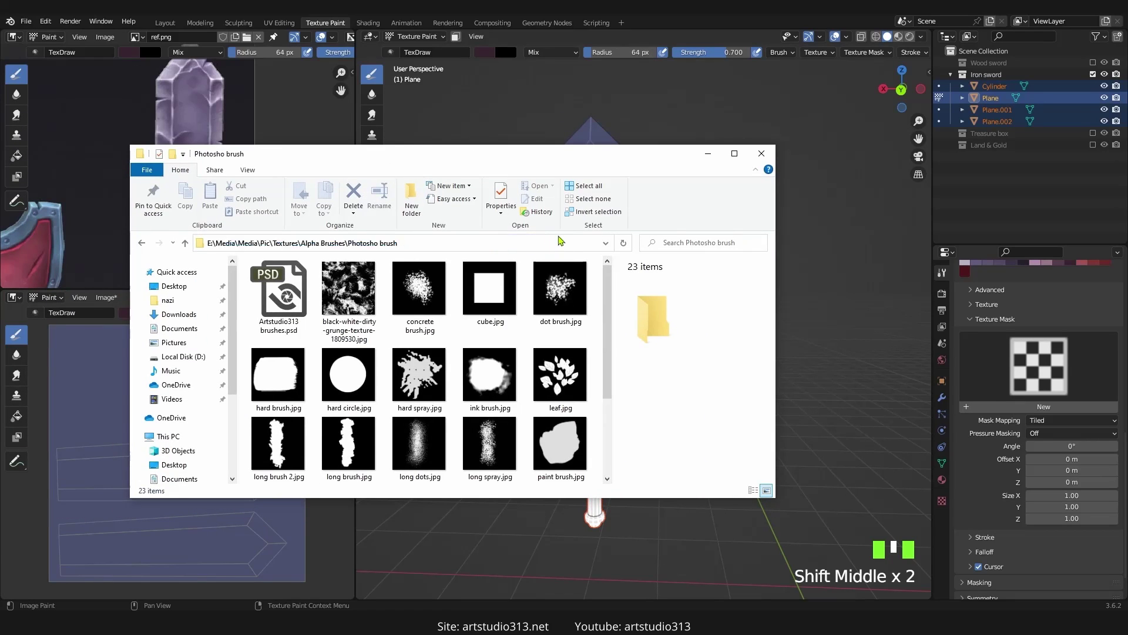
{"action": "mouse_move", "coordinate": [479, 150]}
{"action": "left_mouse_down"}
{"action": "mouse_move", "coordinate": [479, 121]}
{"action": "mouse_move", "coordinate": [479, 146]}
{"action": "left_mouse_up"}
{"action": "left_click_drag", "start_coordinate": [364, 161], "coordinate": [0, 175]}
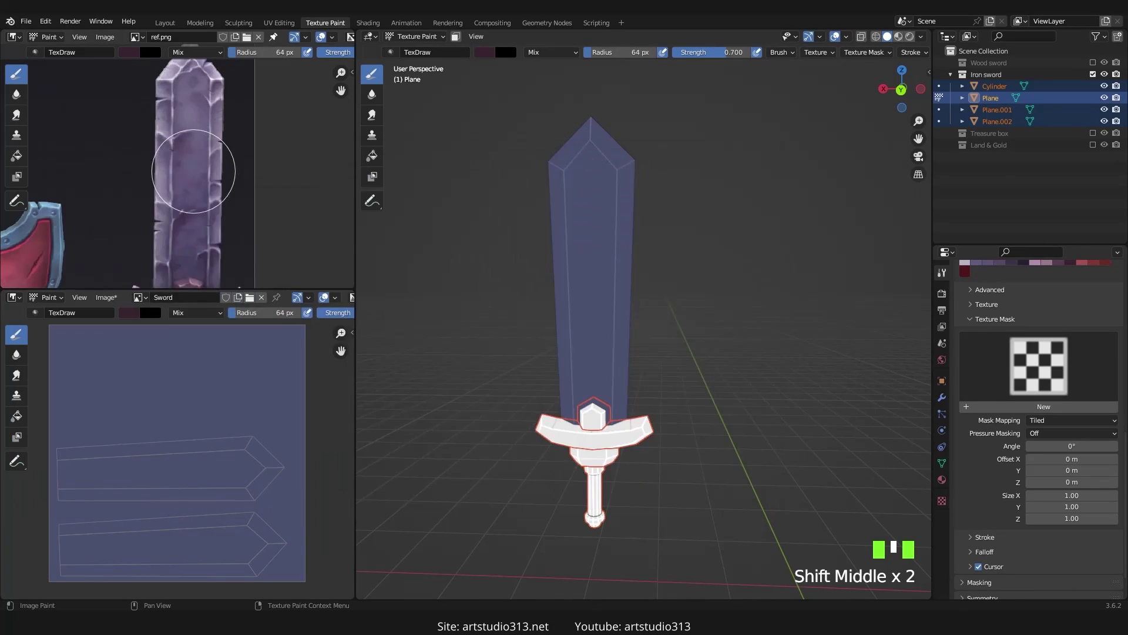
- Add a new brush mask texture and browse for its image in E:\Media\Media\Pic\Textures\Alpha Brushes\Photosho brush
{"action": "left_click", "coordinate": [1025, 409]}
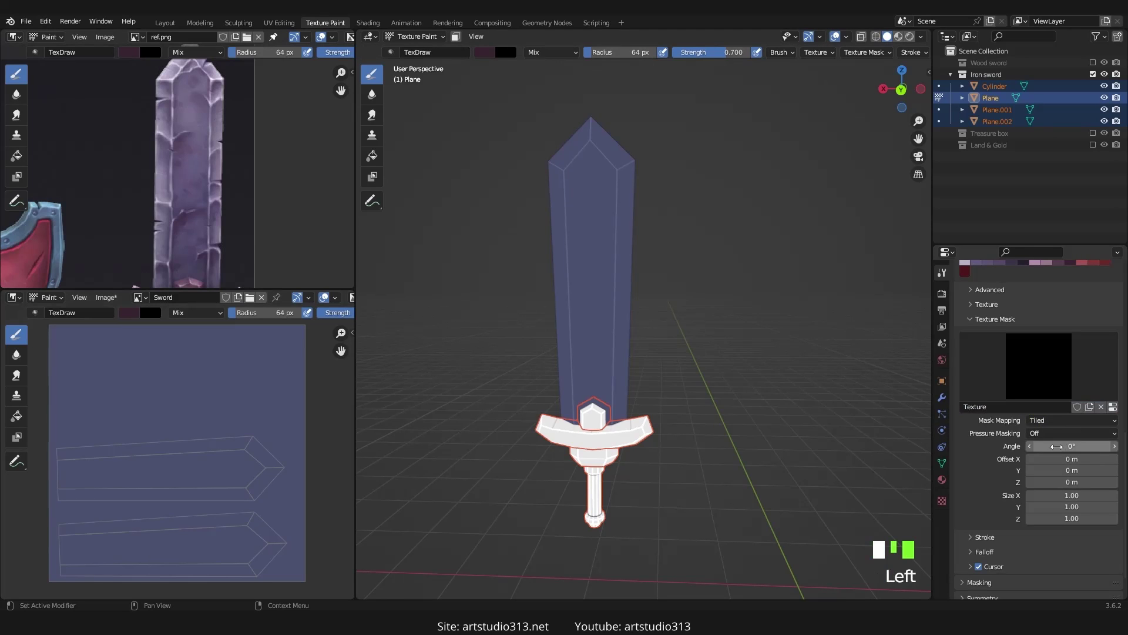
{"action": "left_click", "coordinate": [1113, 408]}
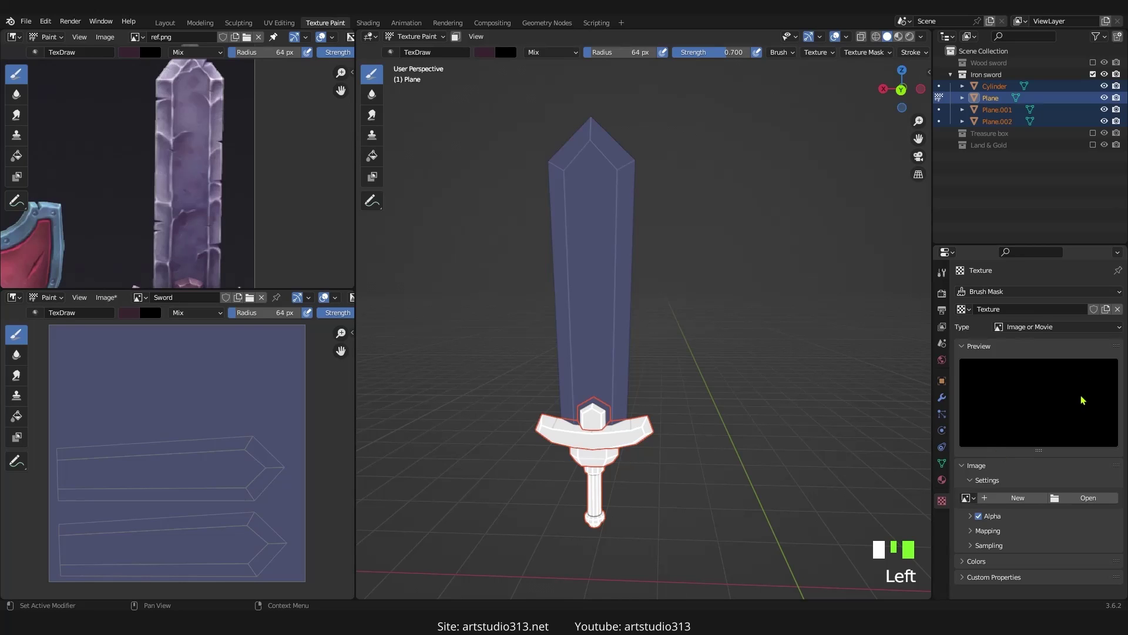
{"action": "left_click", "coordinate": [1088, 497]}
{"action": "left_click", "coordinate": [651, 157]}
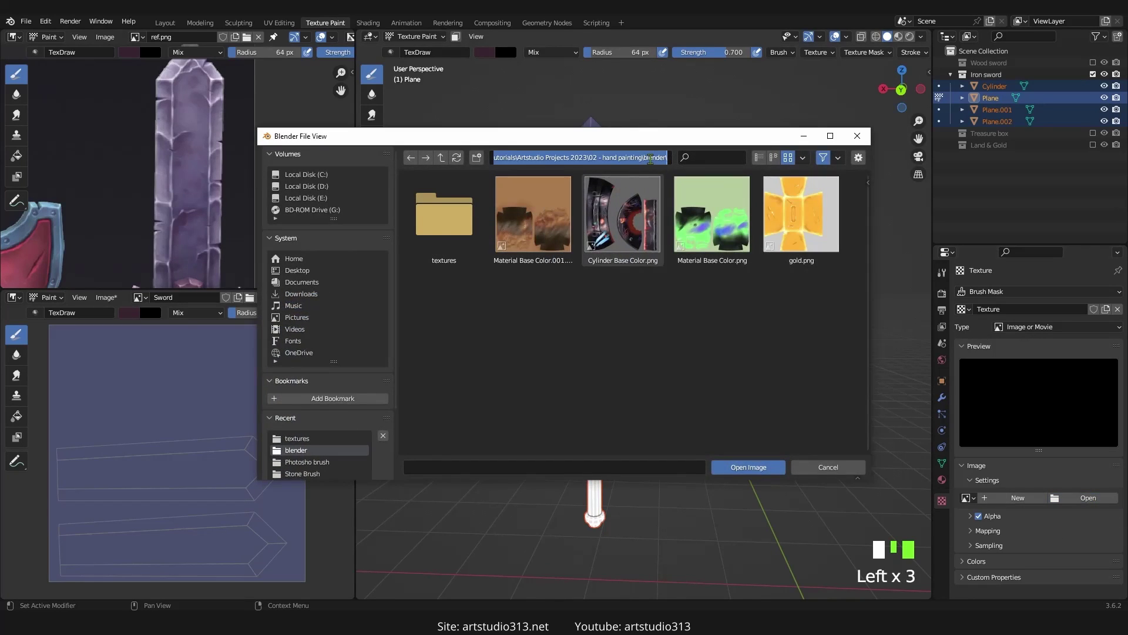
{"action": "type", "text": "E:\\Media\\Media\\Pic\\Textures\\Alpha Brushes\\Photosho brush"}
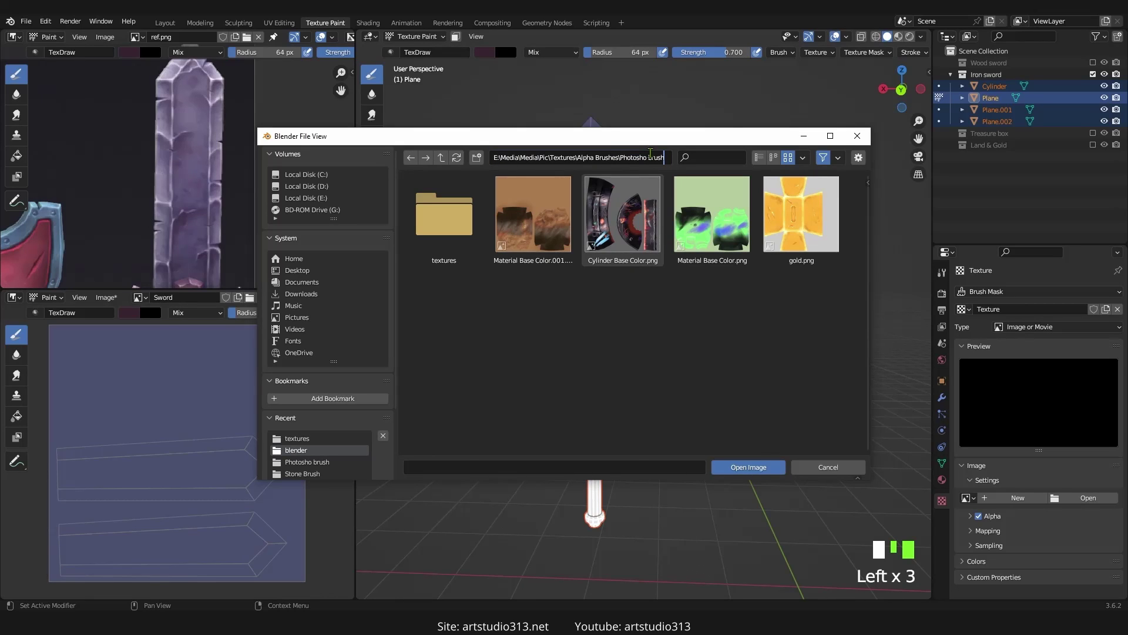
{"action": "key", "text": "Return"}
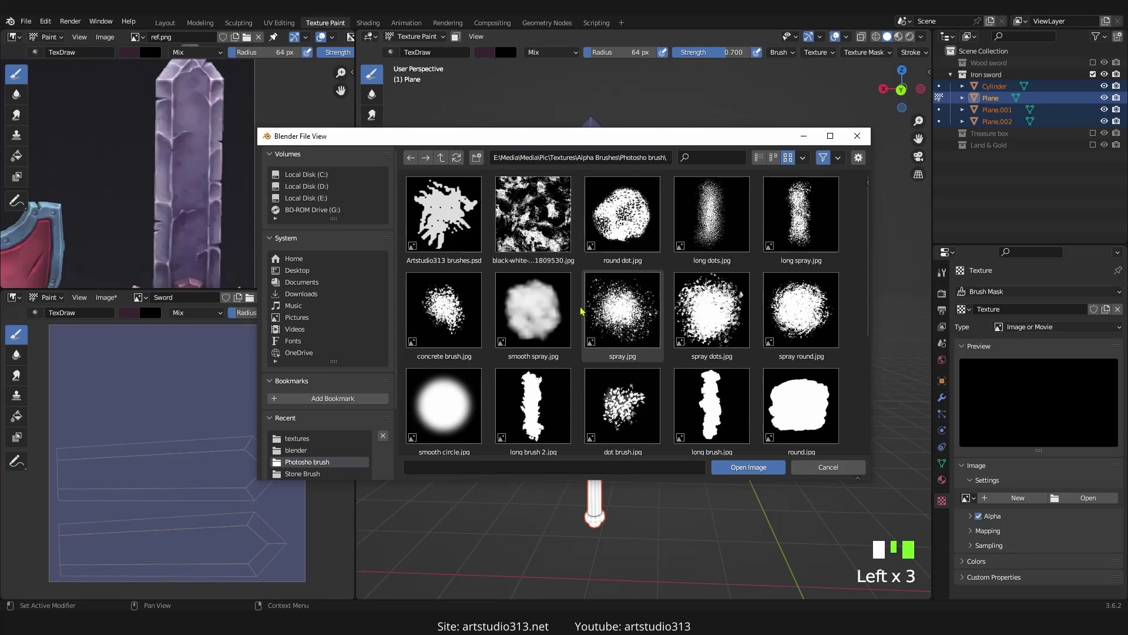
- Load spray round.jpg as the image of the brush mask texture
{"action": "left_click", "coordinate": [816, 338]}
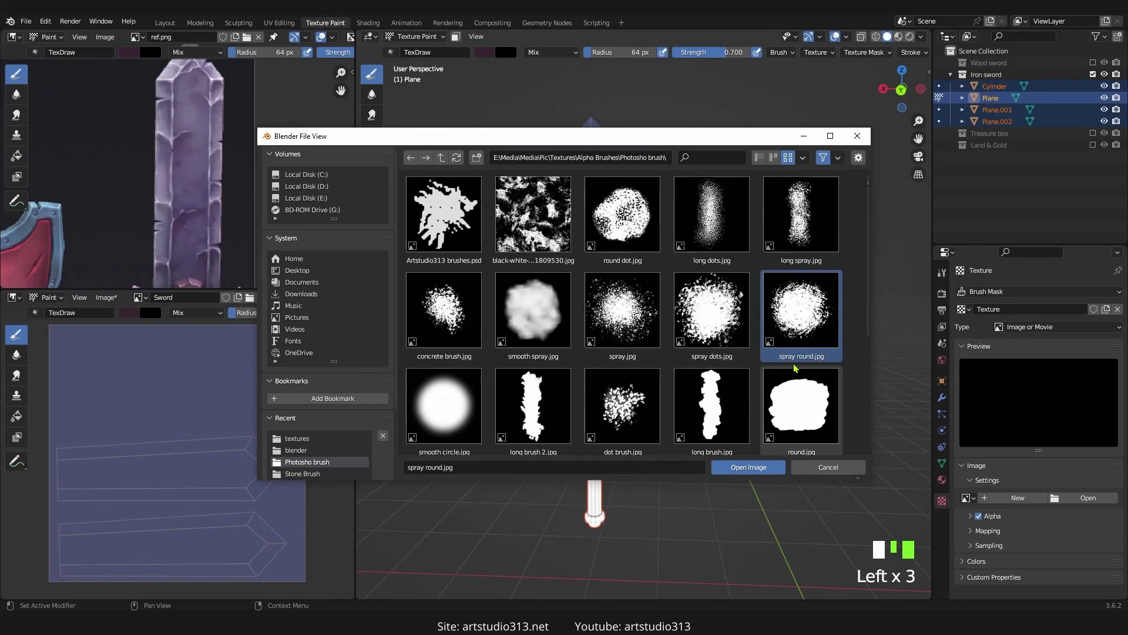
{"action": "left_click", "coordinate": [477, 468]}
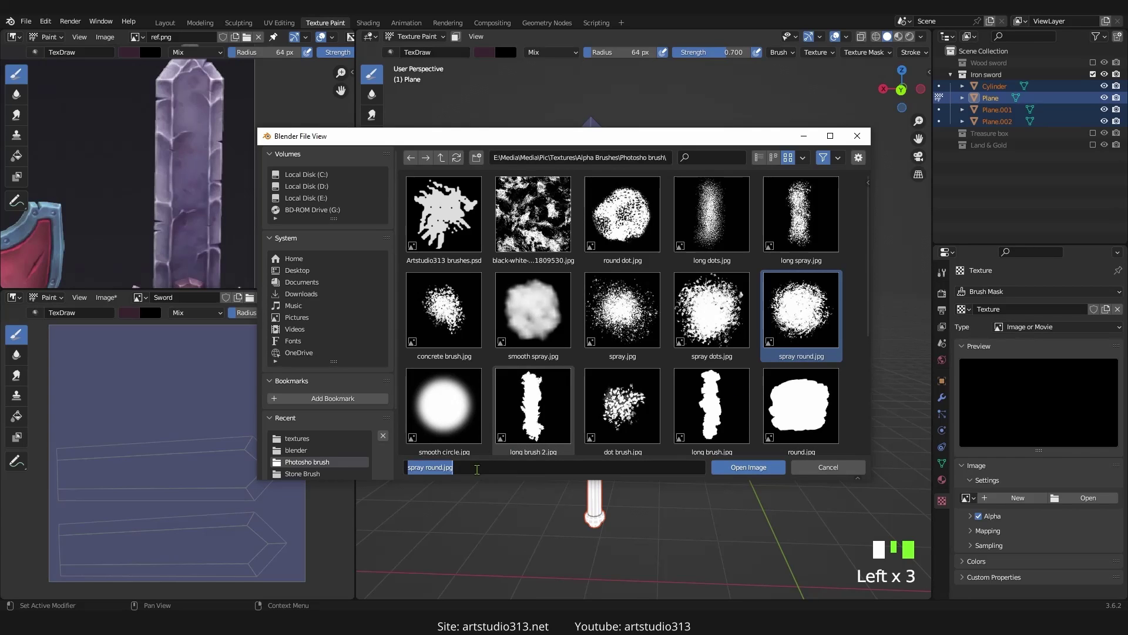
{"action": "left_click", "coordinate": [803, 314]}
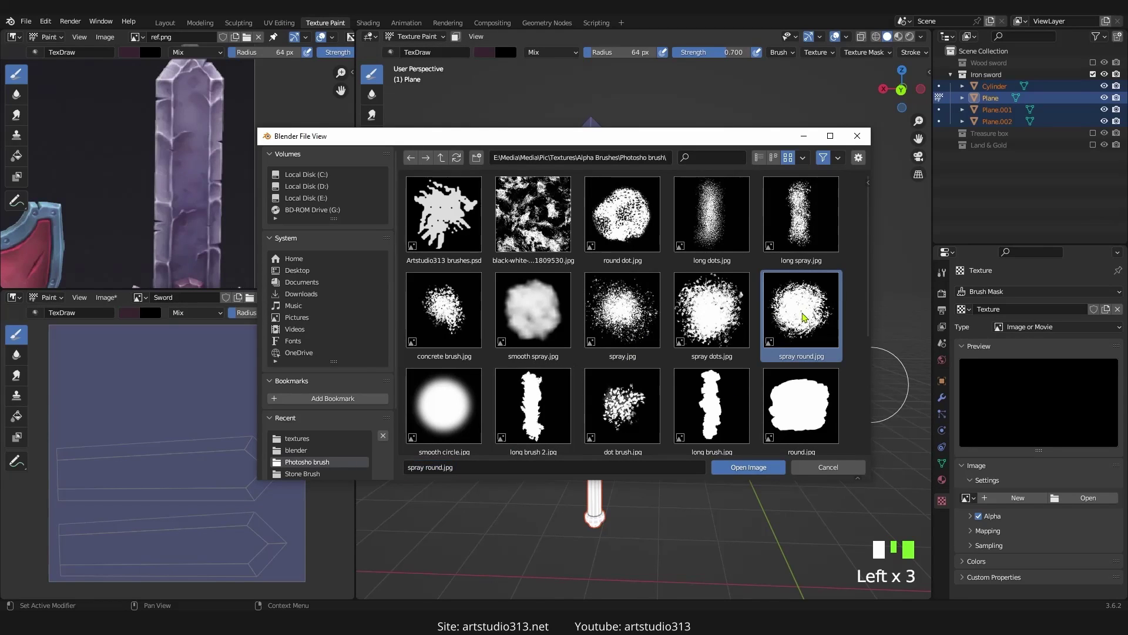
{"action": "left_click", "coordinate": [744, 469]}
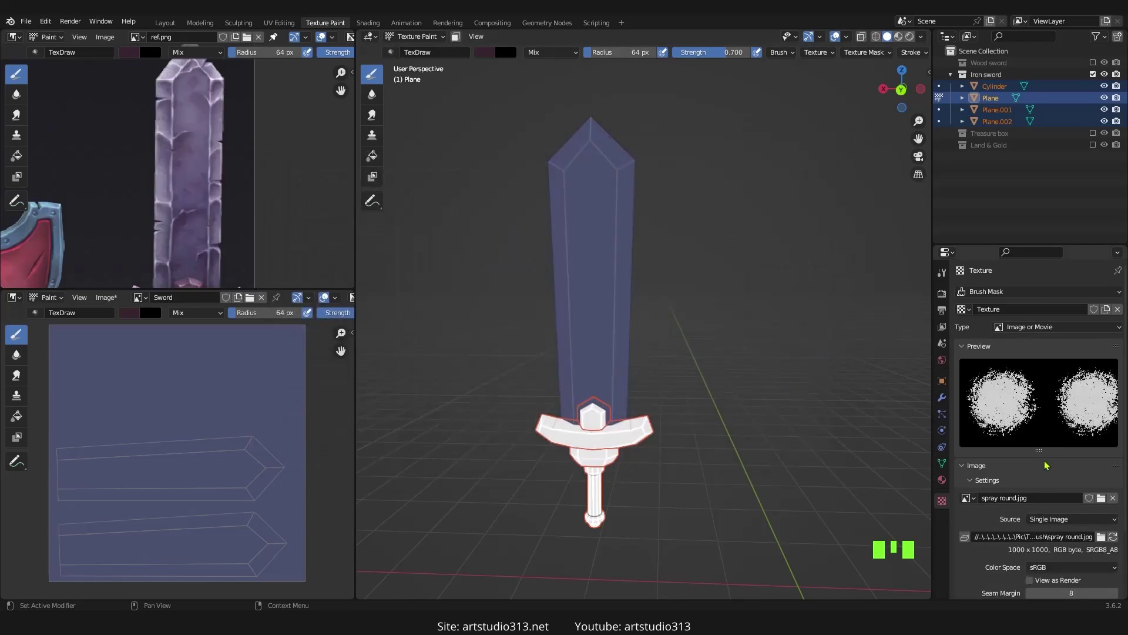
- Enable Fake User for both the mask texture and its spray round.jpg image
{"action": "left_click", "coordinate": [1094, 309]}
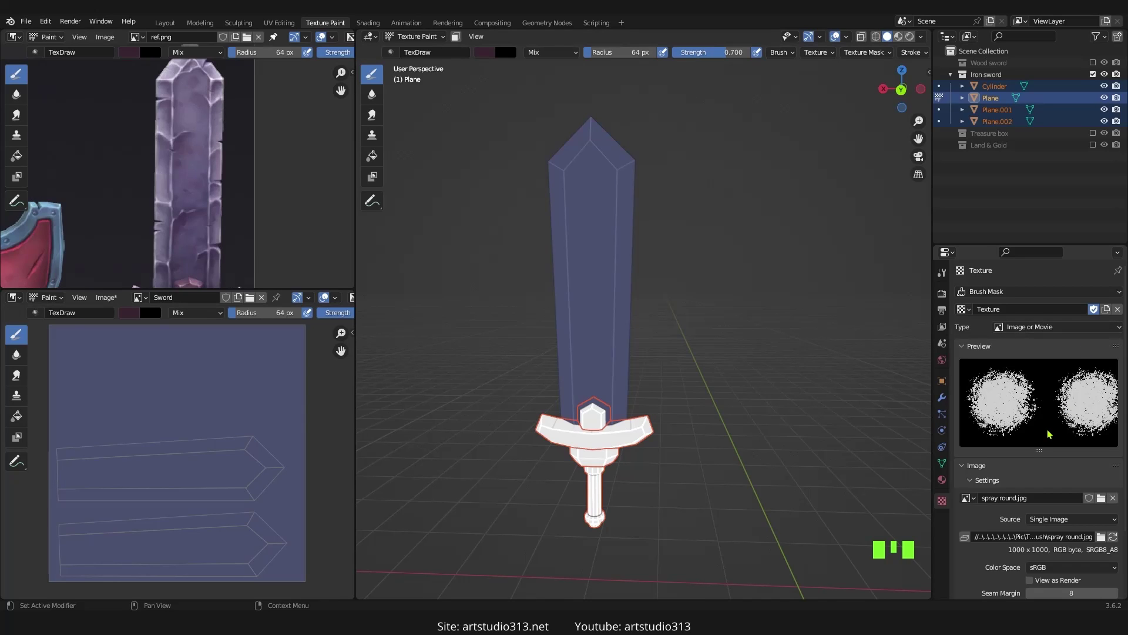
{"action": "scroll", "coordinate": [1049, 433], "scroll_direction": "down", "scroll_amount": 2}
{"action": "left_click", "coordinate": [1089, 450]}
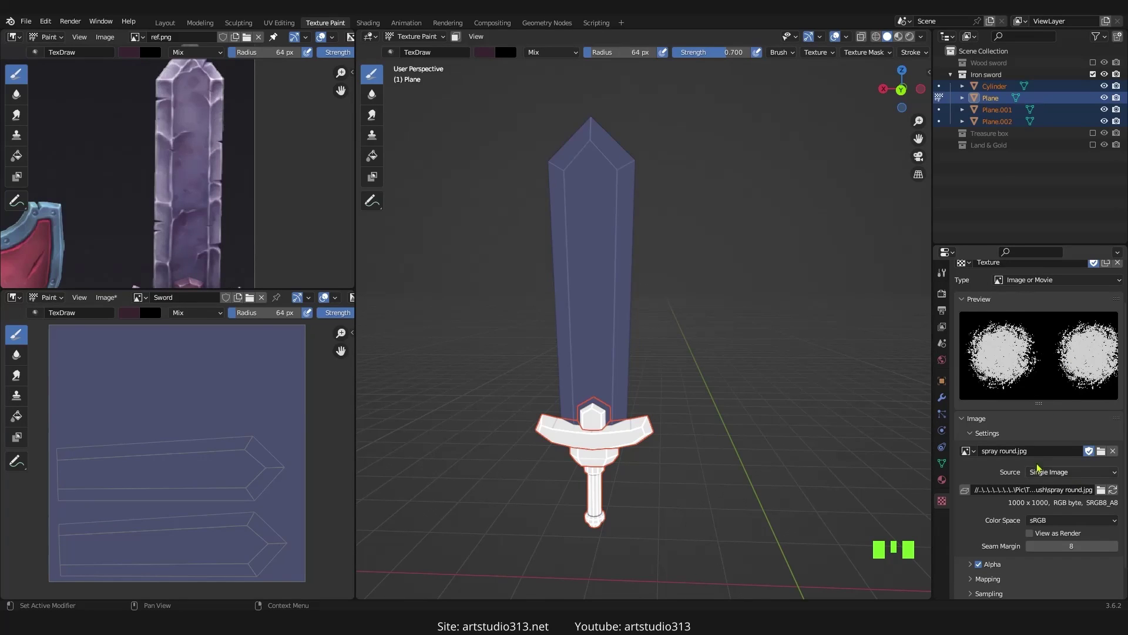
{"action": "scroll", "coordinate": [1052, 411], "scroll_direction": "up", "scroll_amount": 2}
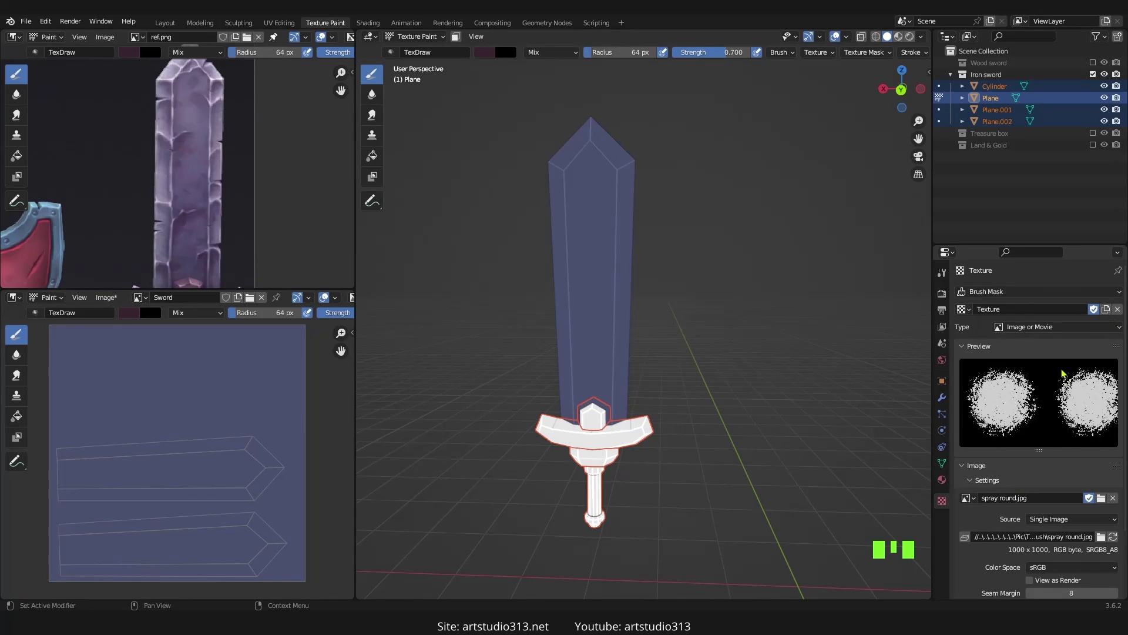
- Return to the brush tool settings and check the list of available texture masks
{"action": "left_click", "coordinate": [942, 272]}
{"action": "scroll", "coordinate": [1006, 376], "scroll_direction": "down", "scroll_amount": 12}
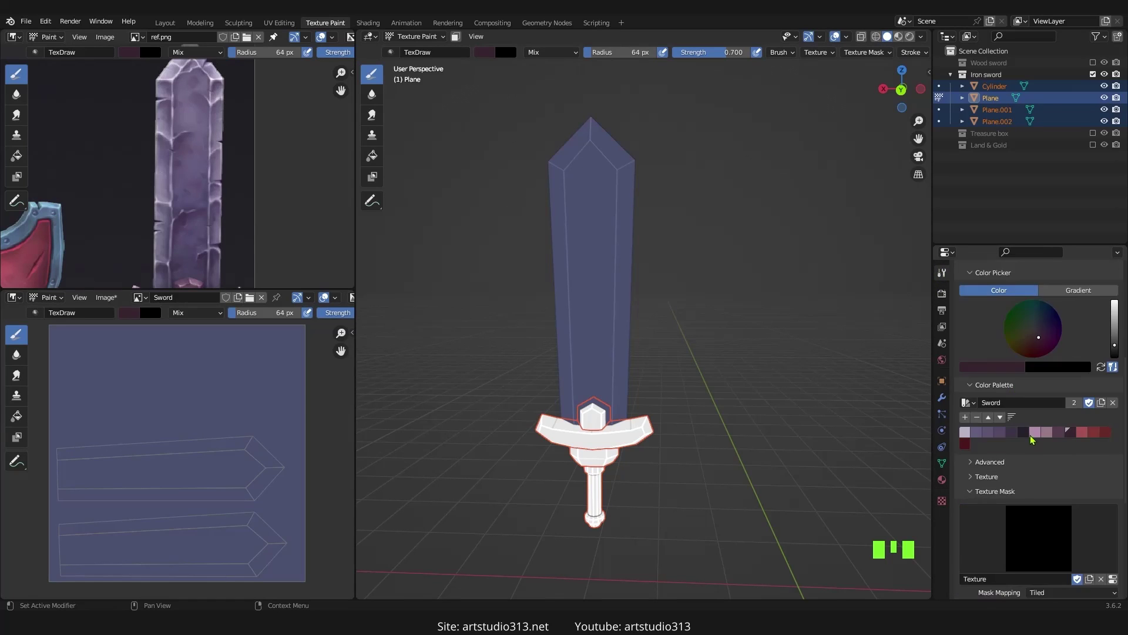
{"action": "left_click", "coordinate": [1035, 433]}
{"action": "left_click", "coordinate": [1046, 434]}
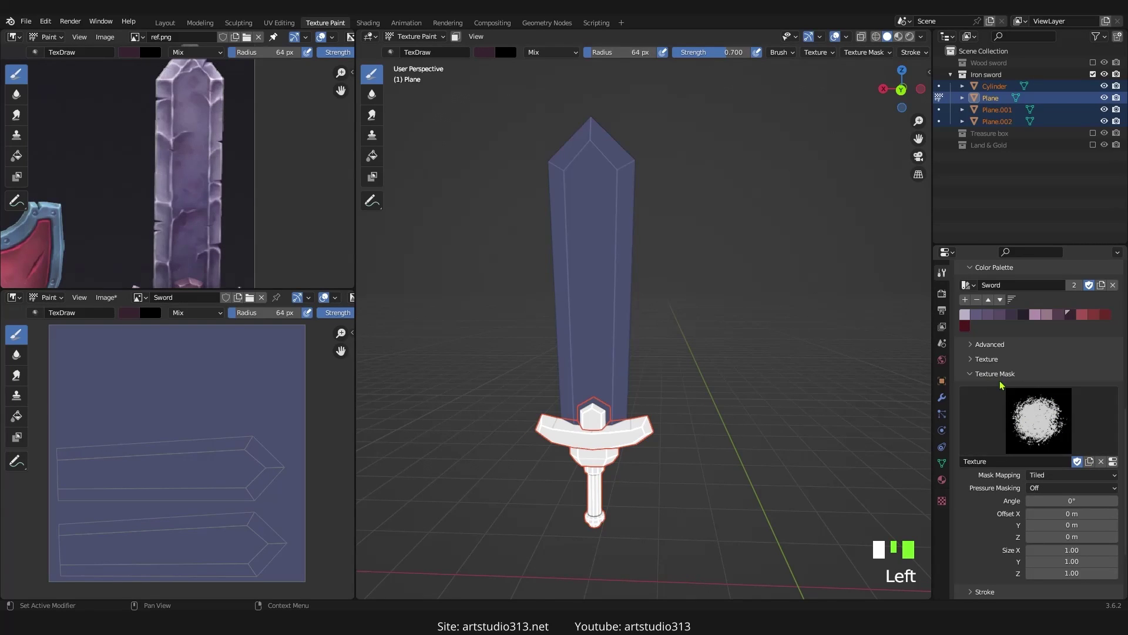
{"action": "left_click", "coordinate": [1025, 421]}
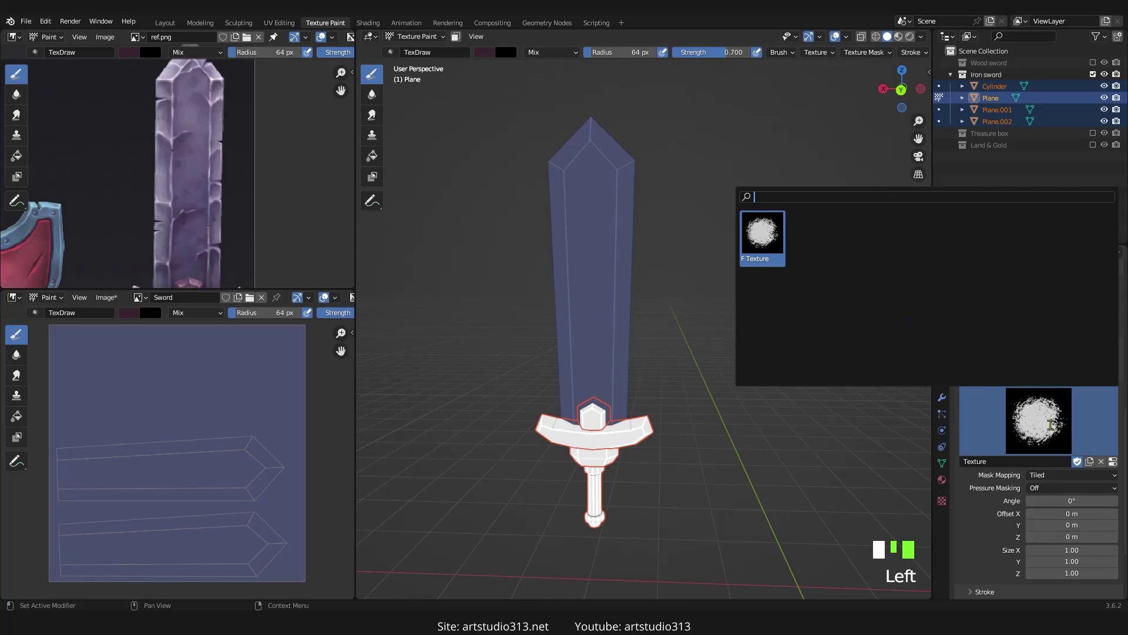
{"action": "left_click", "coordinate": [1050, 422]}
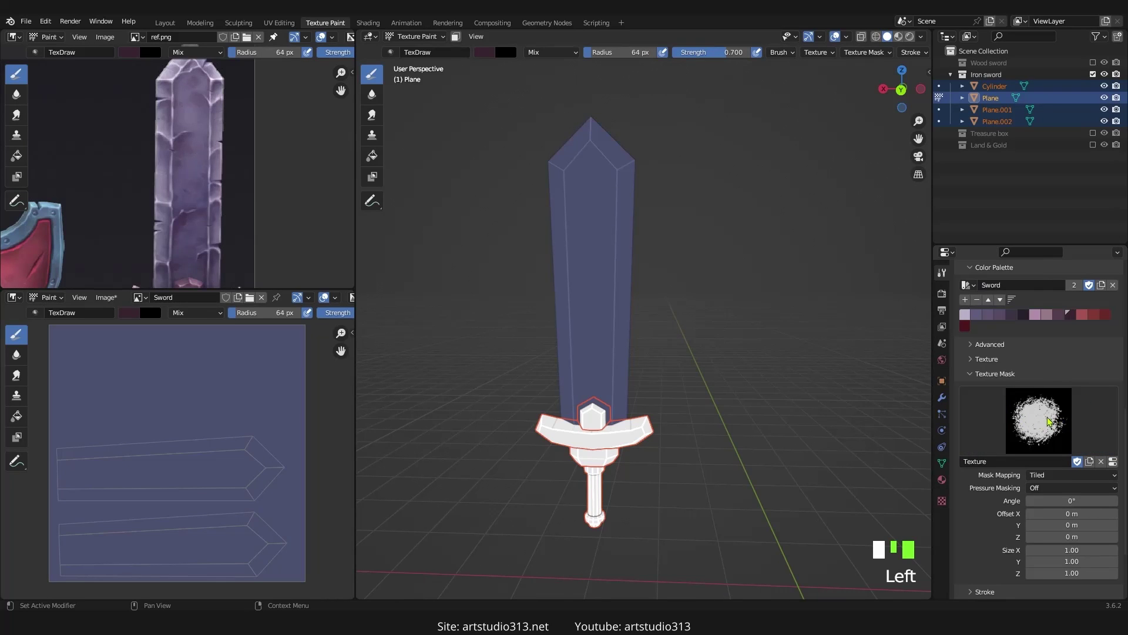
- Create a second new brush mask texture and start opening an image for it from its texture settings
{"action": "left_click", "coordinate": [1090, 464]}
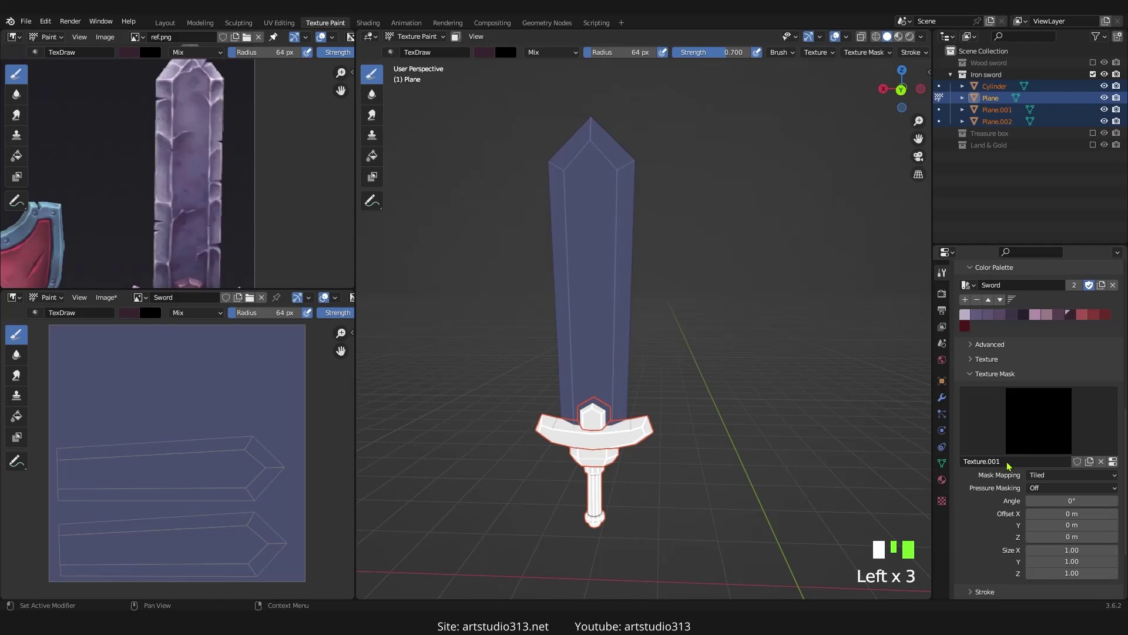
{"action": "left_click", "coordinate": [1112, 462]}
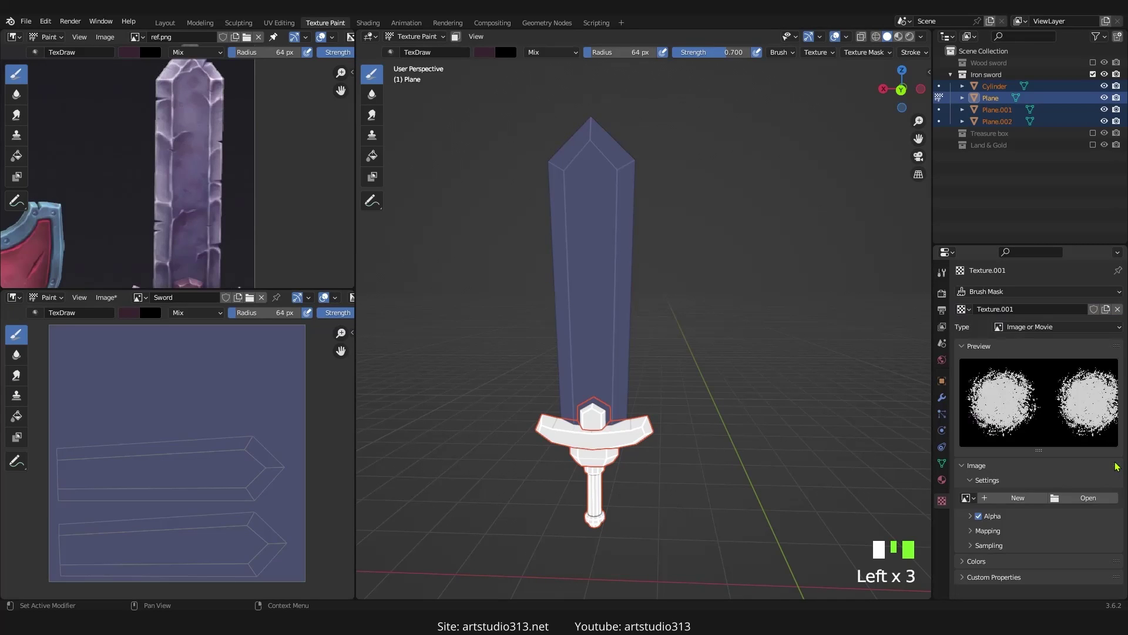
{"action": "left_click", "coordinate": [1088, 497]}
- Go to the E:\Media\Media\Pic\Textures\Alpha Brushes\Photosho brush folder in the image file browser
{"action": "left_click", "coordinate": [595, 163]}
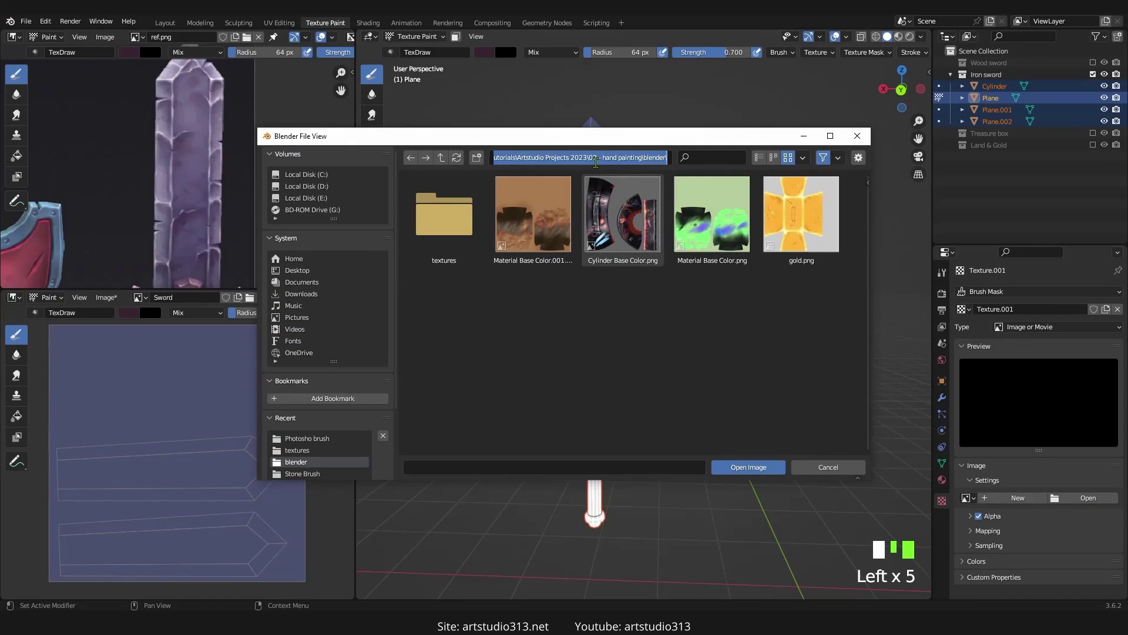
{"action": "key", "text": "ctrl+v"}
{"action": "key", "text": "Return"}
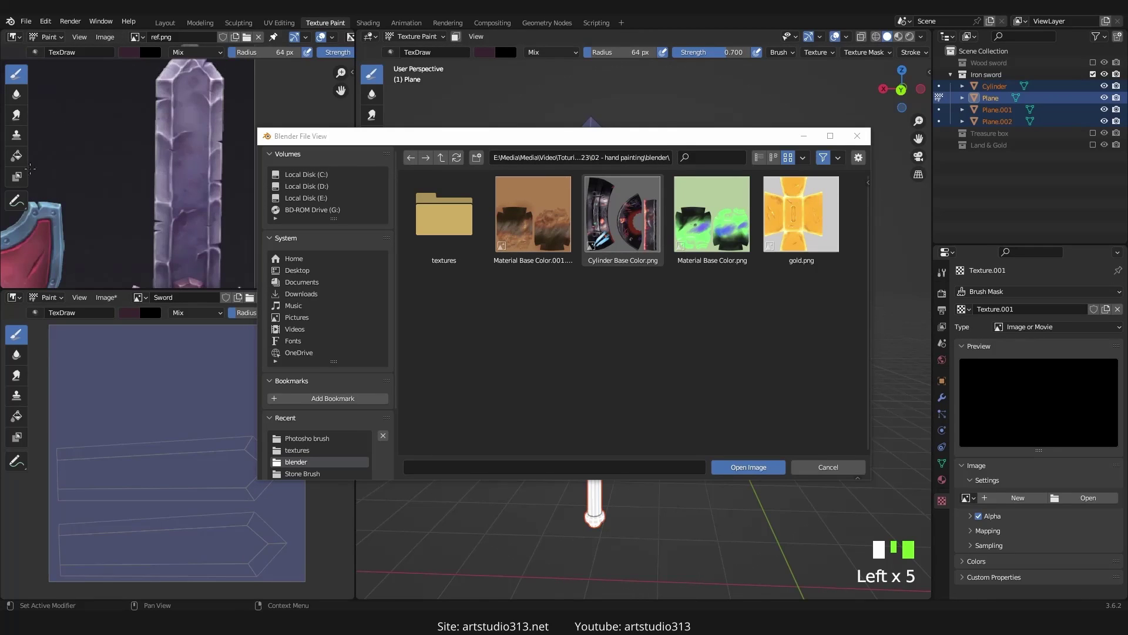
{"action": "left_click", "coordinate": [593, 160]}
{"action": "type", "text": "E:\\Media\\Media\\Pic\\Textures\\Alpha Brushes\\Photosho brush"}
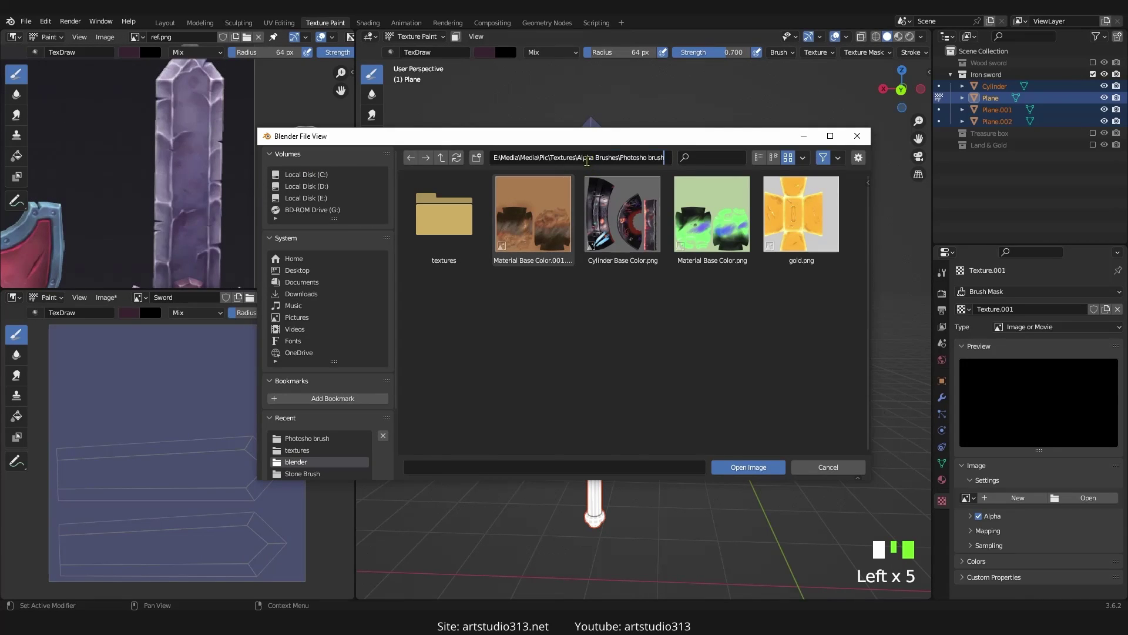
{"action": "key", "text": "Return"}
- Load ink brush.jpg as the image of the Texture.001 brush mask
{"action": "scroll", "coordinate": [612, 288], "scroll_direction": "down", "scroll_amount": 4}
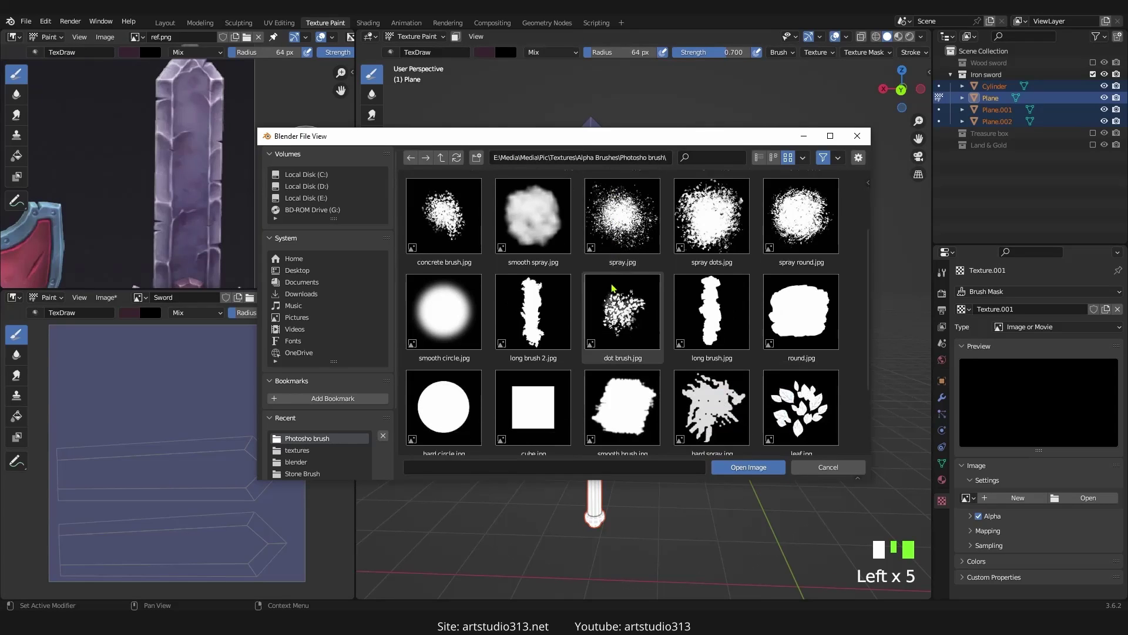
{"action": "scroll", "coordinate": [613, 288], "scroll_direction": "down", "scroll_amount": 3}
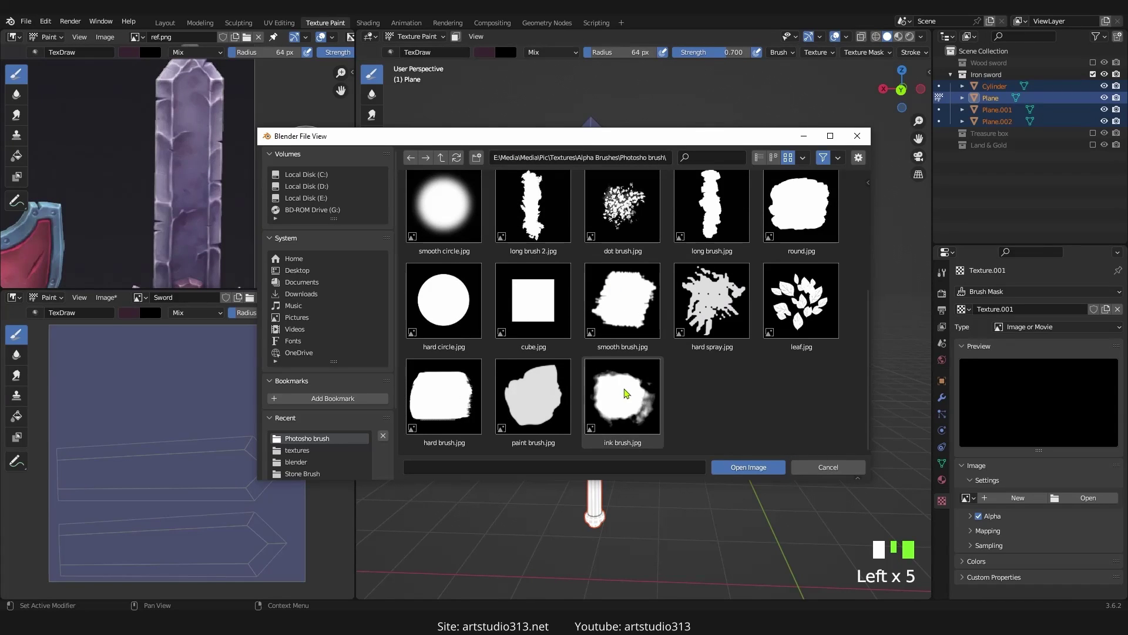
{"action": "scroll", "coordinate": [627, 393], "scroll_direction": "up", "scroll_amount": 5}
{"action": "scroll", "coordinate": [626, 392], "scroll_direction": "down", "scroll_amount": 4}
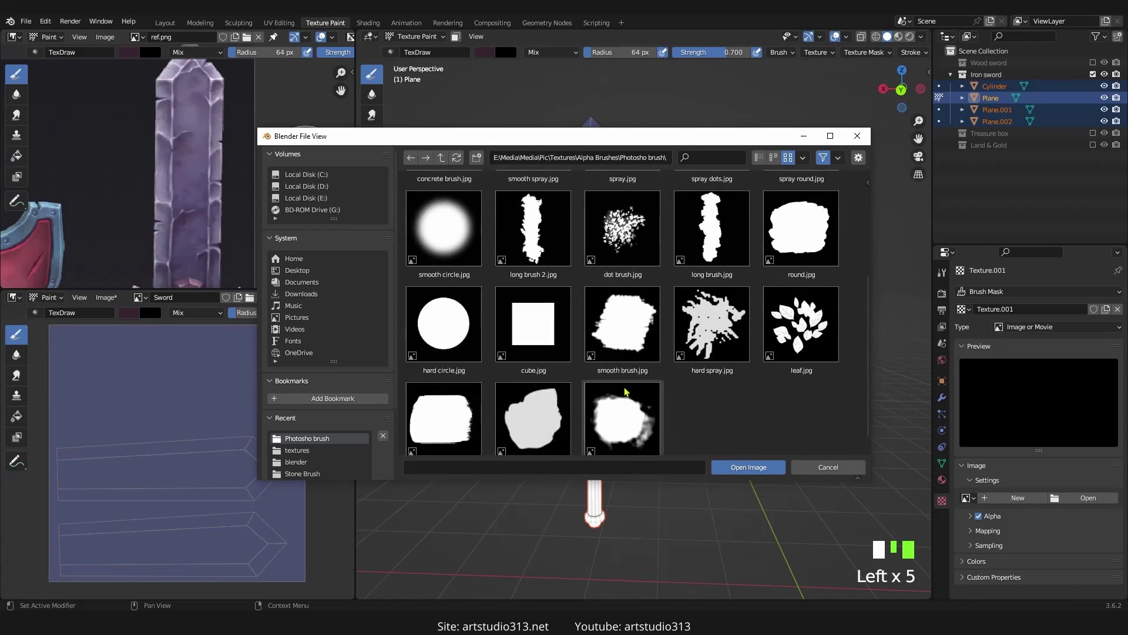
{"action": "left_click", "coordinate": [618, 395]}
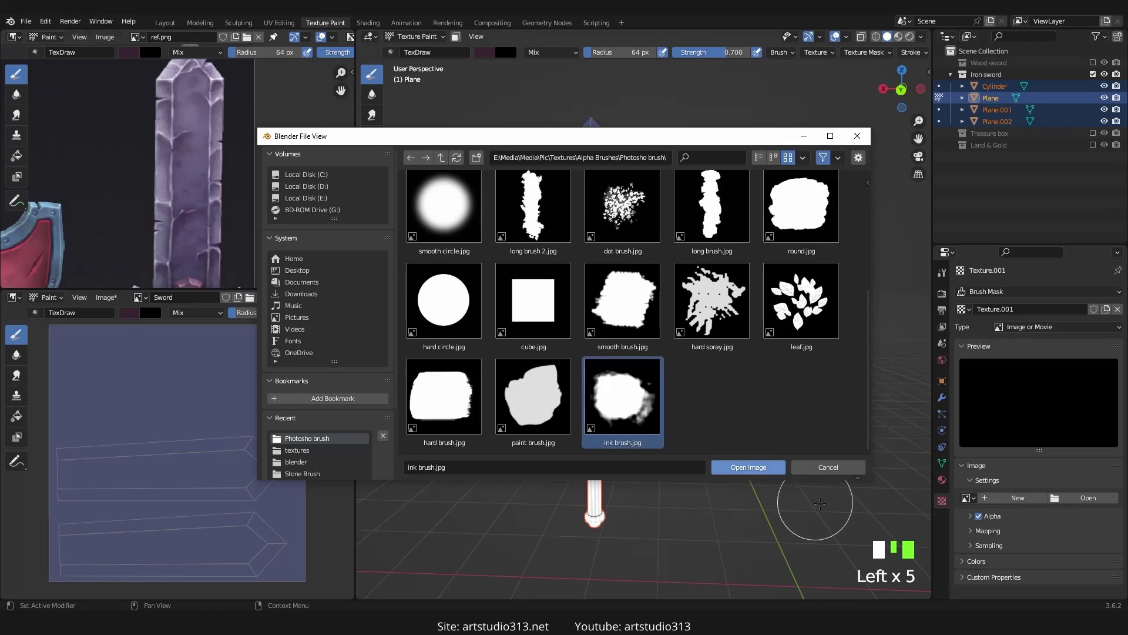
{"action": "left_click", "coordinate": [754, 468]}
- Enable Fake User for both the ink brush.jpg image and its Texture.001 mask texture
{"action": "left_click", "coordinate": [1089, 498]}
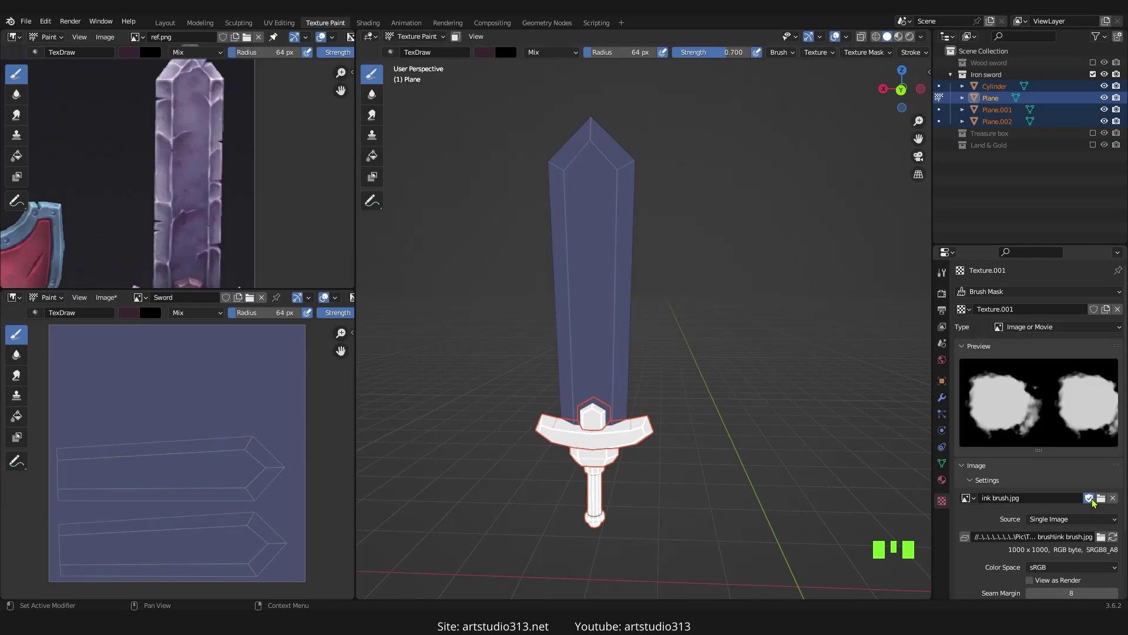
{"action": "left_click", "coordinate": [1094, 314]}
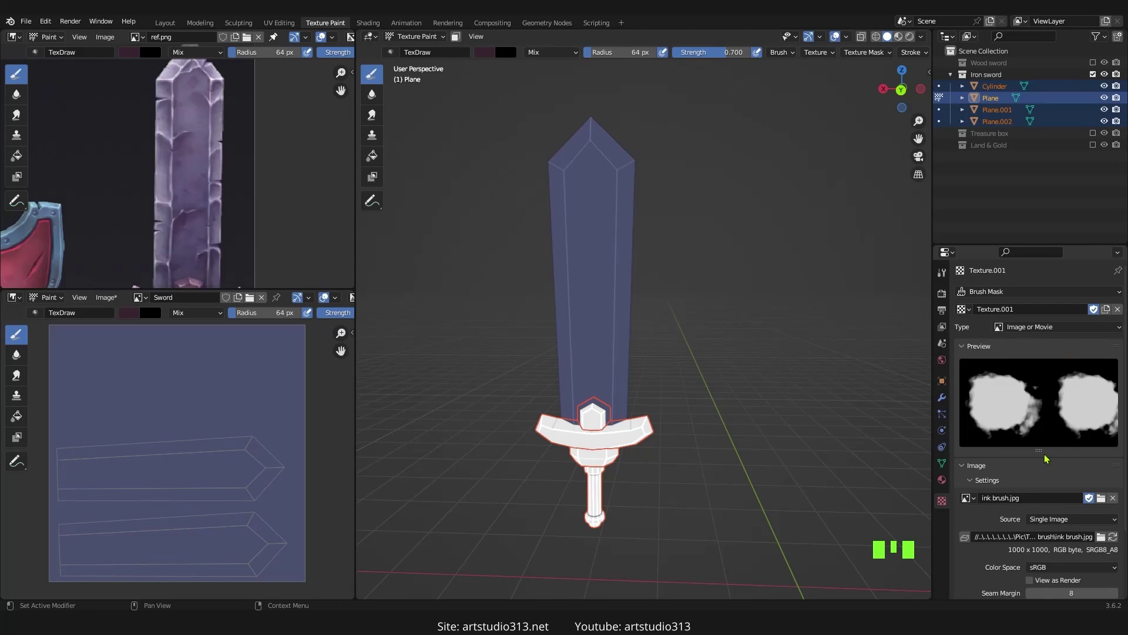
{"action": "scroll", "coordinate": [1046, 458], "scroll_direction": "down", "scroll_amount": 3}
{"action": "scroll", "coordinate": [1046, 457], "scroll_direction": "up", "scroll_amount": 3}
- Return to the brush tool settings, check the texture mask list and create a third new mask texture
{"action": "left_click", "coordinate": [942, 292]}
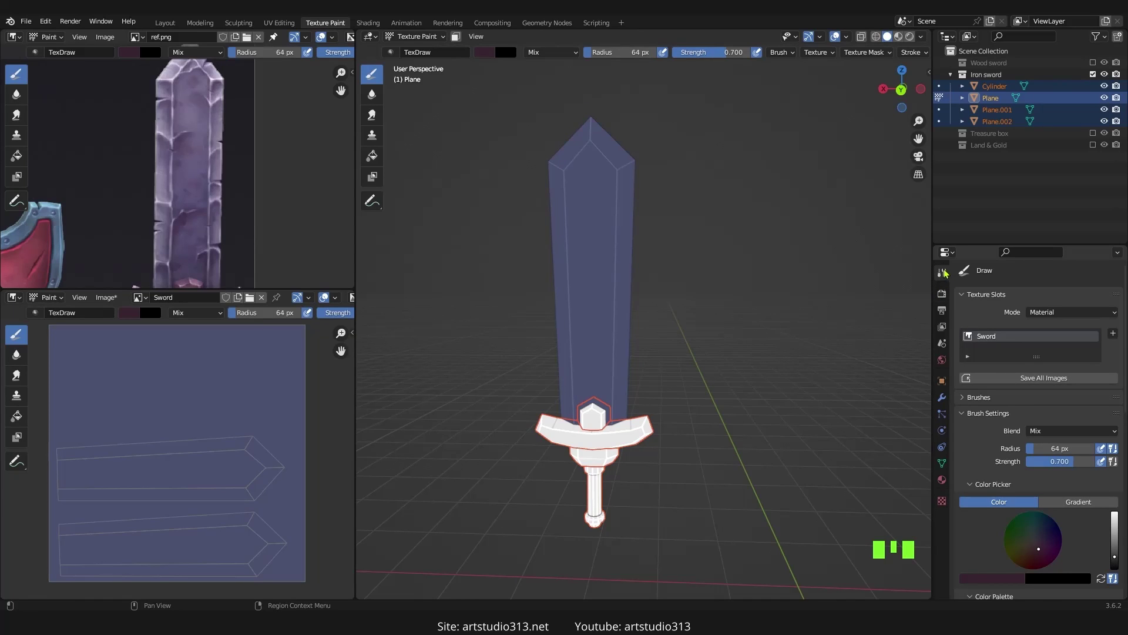
{"action": "scroll", "coordinate": [1046, 423], "scroll_direction": "down", "scroll_amount": 14}
{"action": "left_click", "coordinate": [1050, 423]}
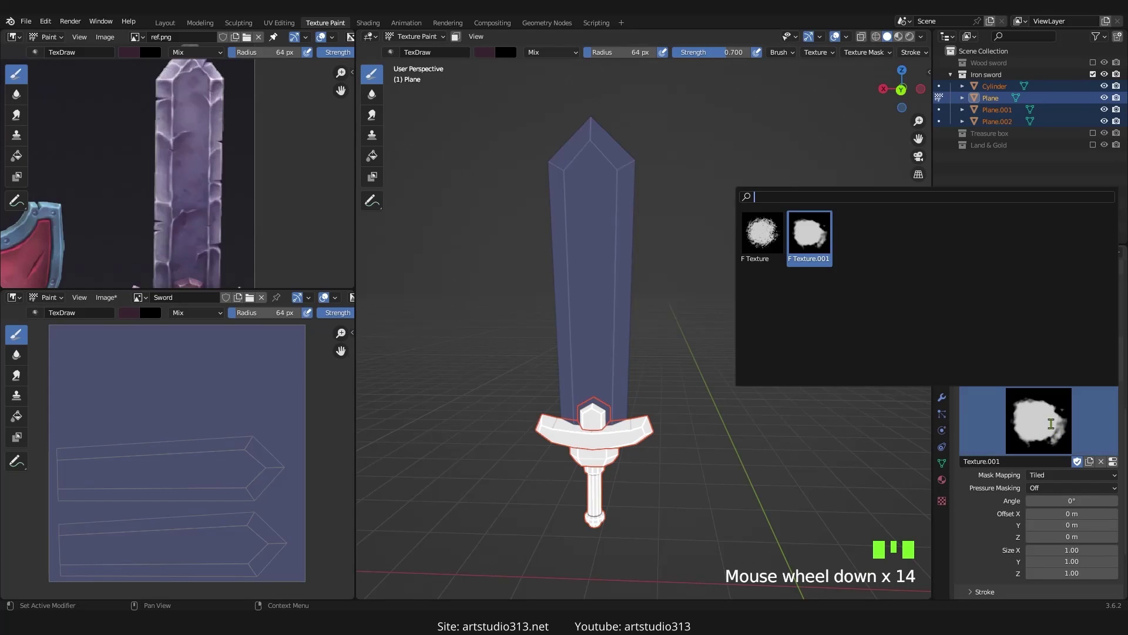
{"action": "double_click", "coordinate": [1094, 473]}
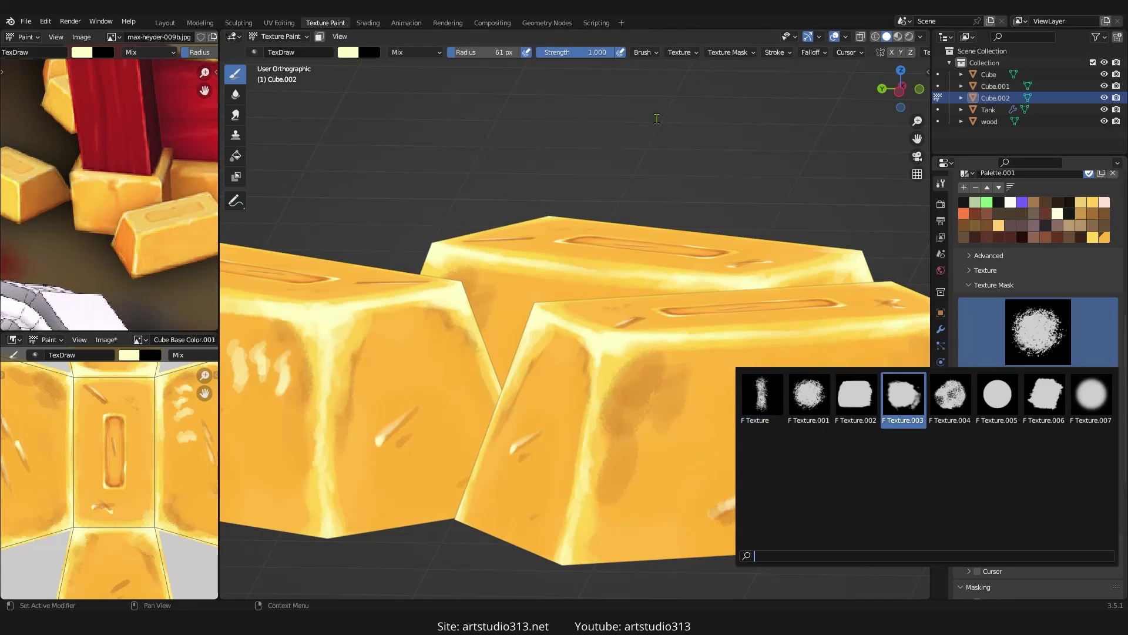
{"action": "scroll", "coordinate": [693, 289], "scroll_direction": "down", "scroll_amount": 2}
- Switch the gold bar Cube.002 back to Object Mode
{"action": "middle_click_drag", "start_coordinate": [670, 307], "coordinate": [628, 310], "text": "shift"}
{"action": "key", "text": "Tab"}
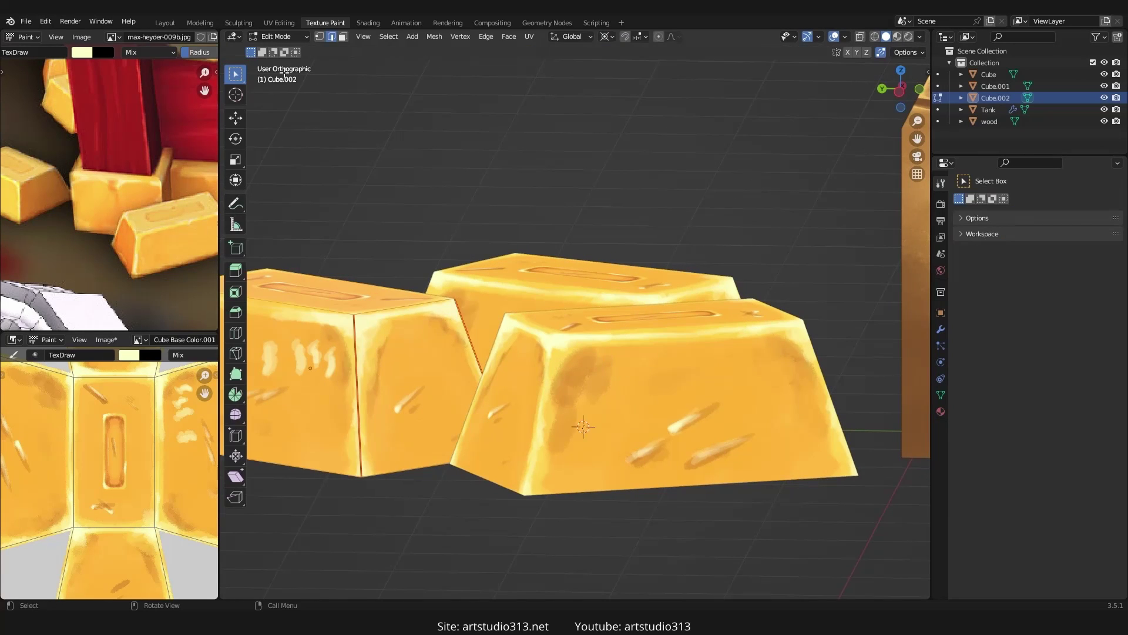
{"action": "left_click", "coordinate": [280, 36]}
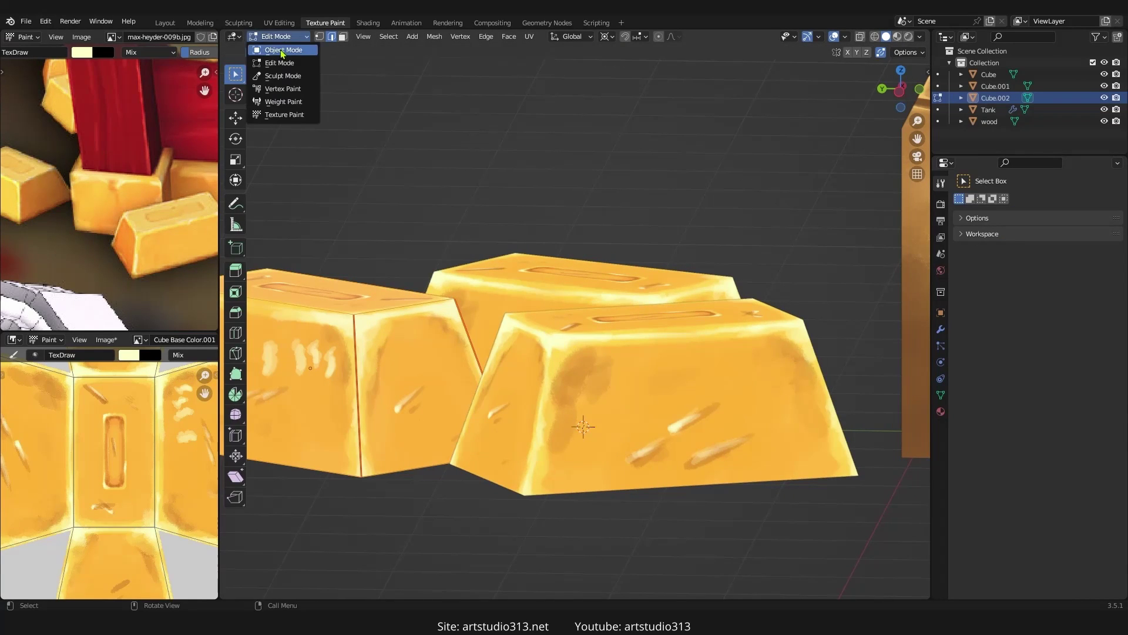
{"action": "left_click", "coordinate": [279, 47]}
{"action": "scroll", "coordinate": [609, 377], "scroll_direction": "down", "scroll_amount": 5}
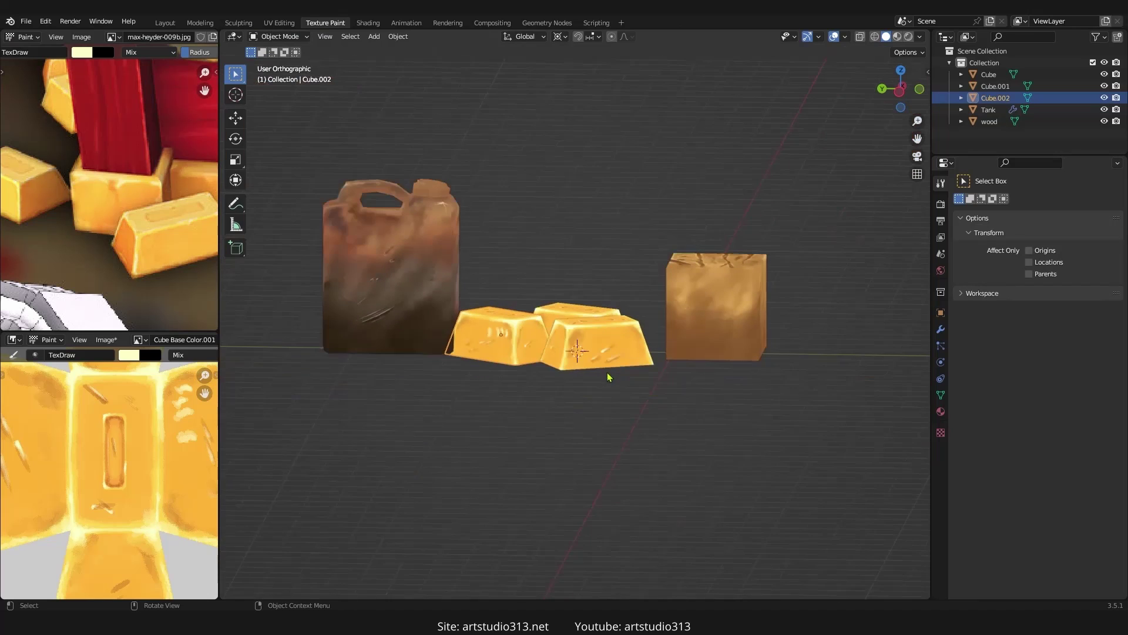
- Select the front gold bar Cube.001 and switch it to Texture Paint mode
{"action": "left_click", "coordinate": [844, 37]}
{"action": "left_click", "coordinate": [583, 346]}
{"action": "middle_click_drag", "start_coordinate": [583, 347], "coordinate": [637, 403]}
{"action": "scroll", "coordinate": [636, 400], "scroll_direction": "up", "scroll_amount": 3}
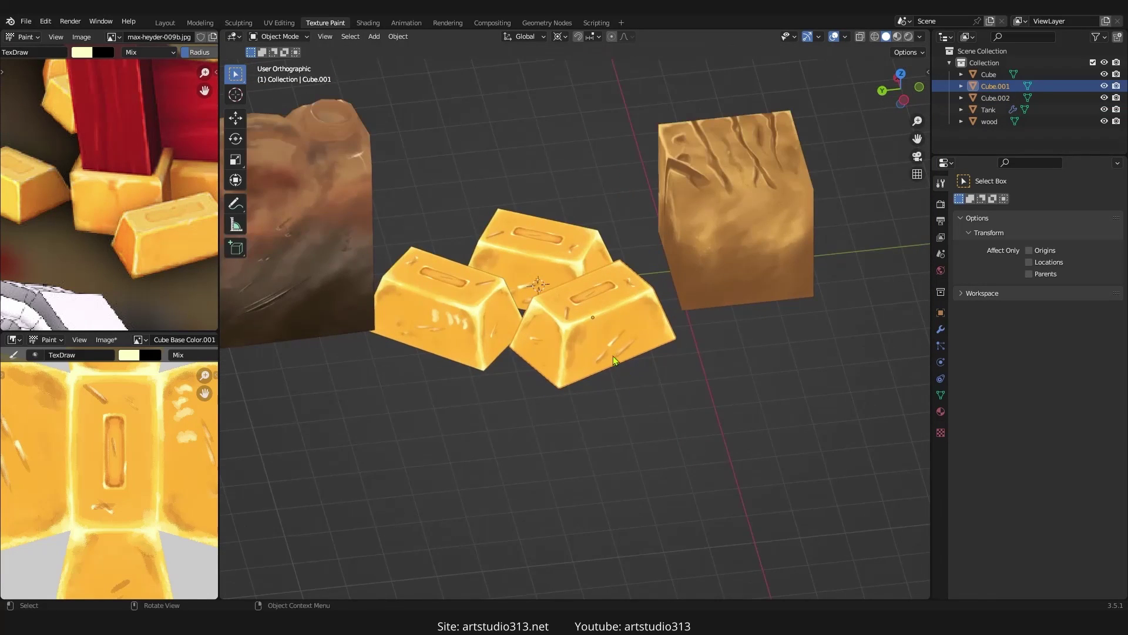
{"action": "scroll", "coordinate": [601, 310], "scroll_direction": "up", "scroll_amount": 3}
{"action": "middle_click_drag", "start_coordinate": [601, 310], "coordinate": [617, 361]}
{"action": "left_click", "coordinate": [286, 37]}
{"action": "left_click", "coordinate": [285, 36]}
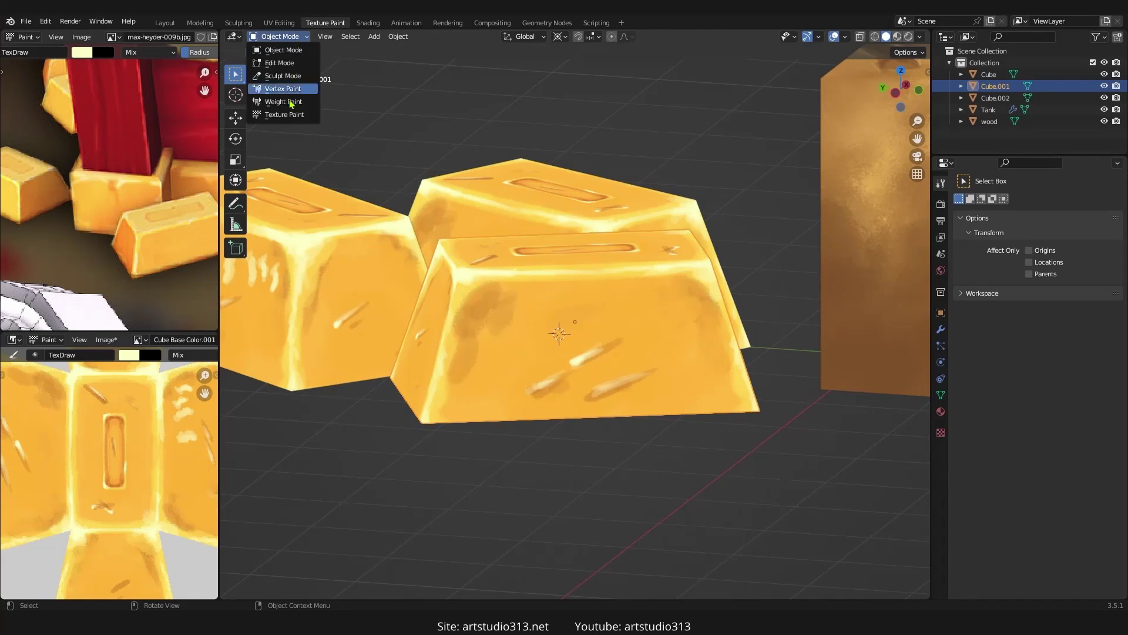
{"action": "left_click", "coordinate": [286, 113]}
{"action": "scroll", "coordinate": [611, 403], "scroll_direction": "up", "scroll_amount": 1}
{"action": "scroll", "coordinate": [624, 305], "scroll_direction": "up", "scroll_amount": 2}
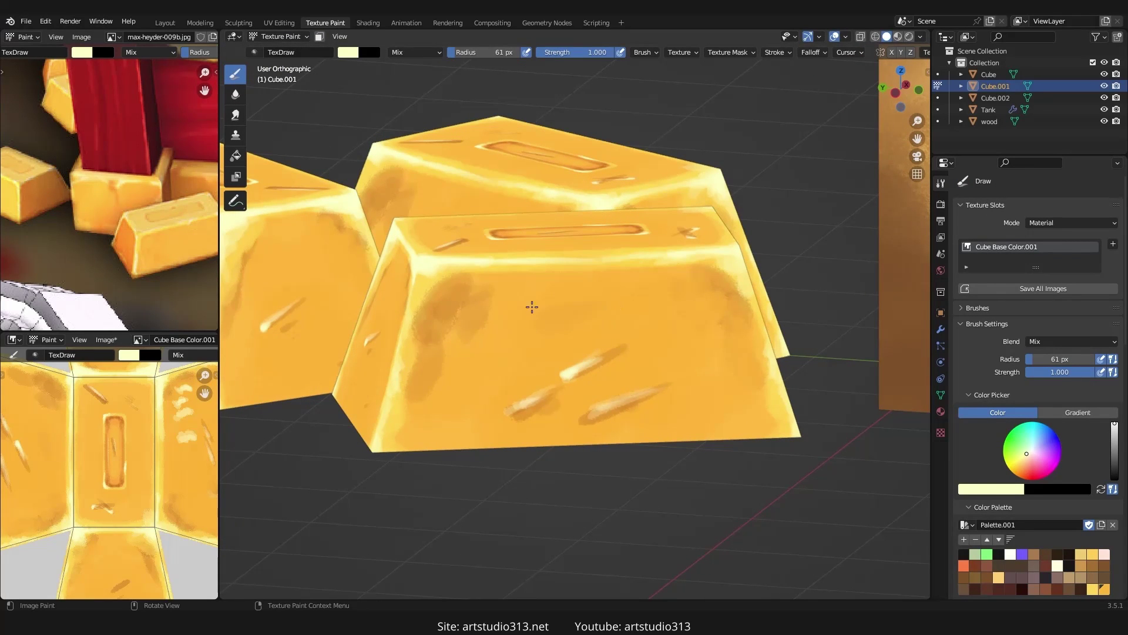
- Reduce the draw brush radius to 55 px over the front gold bar
{"action": "middle_click_drag", "start_coordinate": [632, 323], "coordinate": [629, 335]}
{"action": "key", "text": "f"}
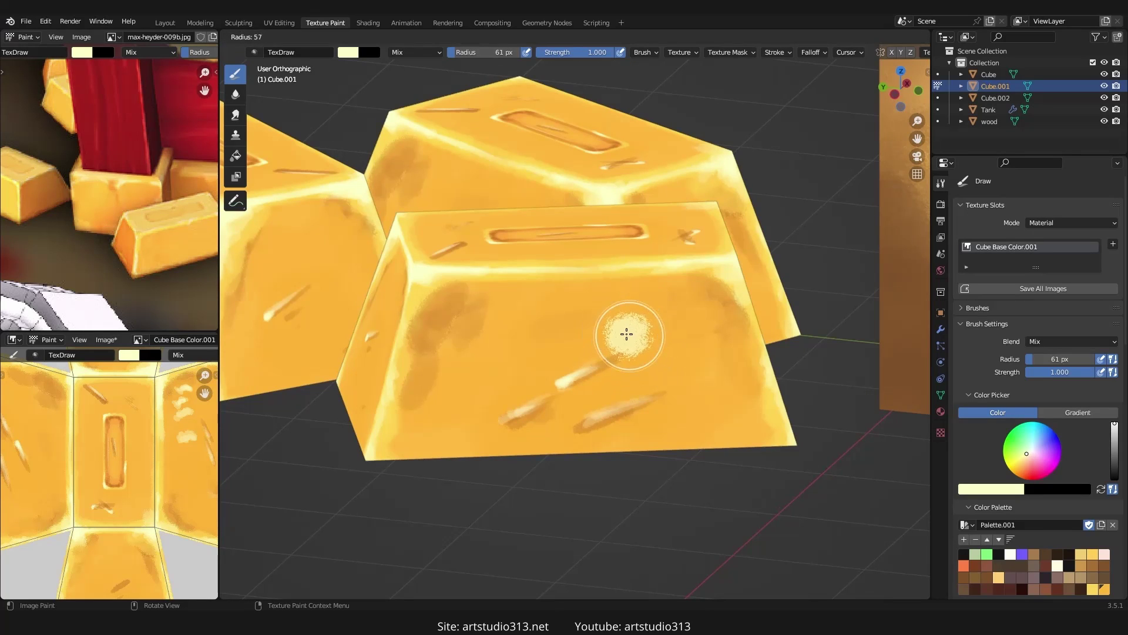
{"action": "left_click", "coordinate": [625, 330]}
{"action": "key", "text": "f"}
{"action": "left_click", "coordinate": [634, 334]}
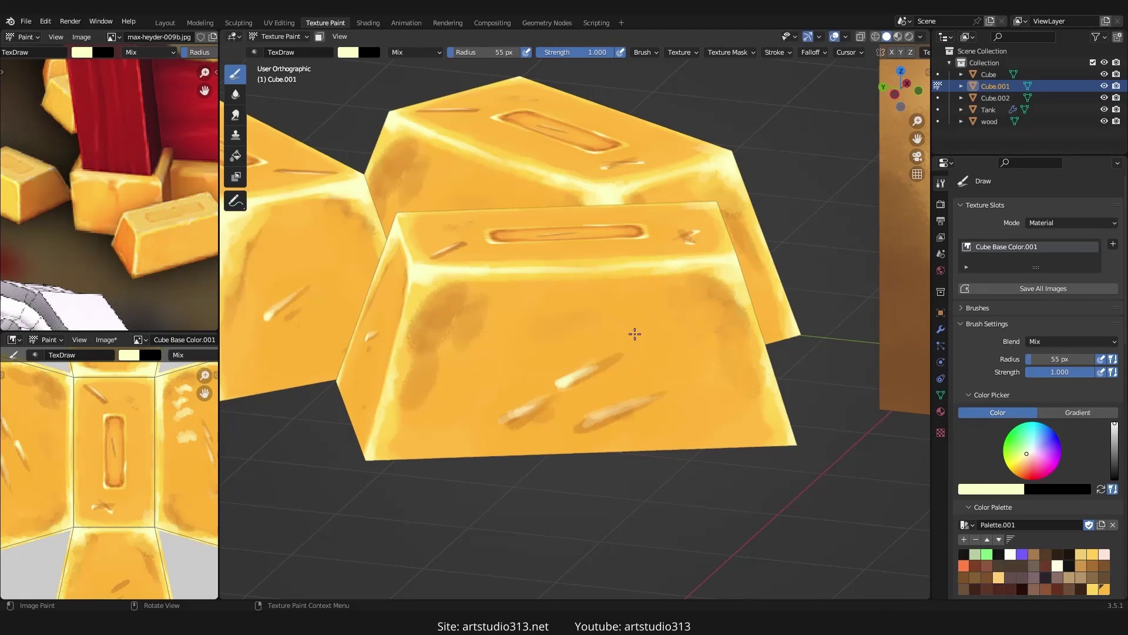
- Look through the available brush mask textures in the Texture Mask settings
{"action": "scroll", "coordinate": [648, 327], "scroll_direction": "up", "scroll_amount": 5}
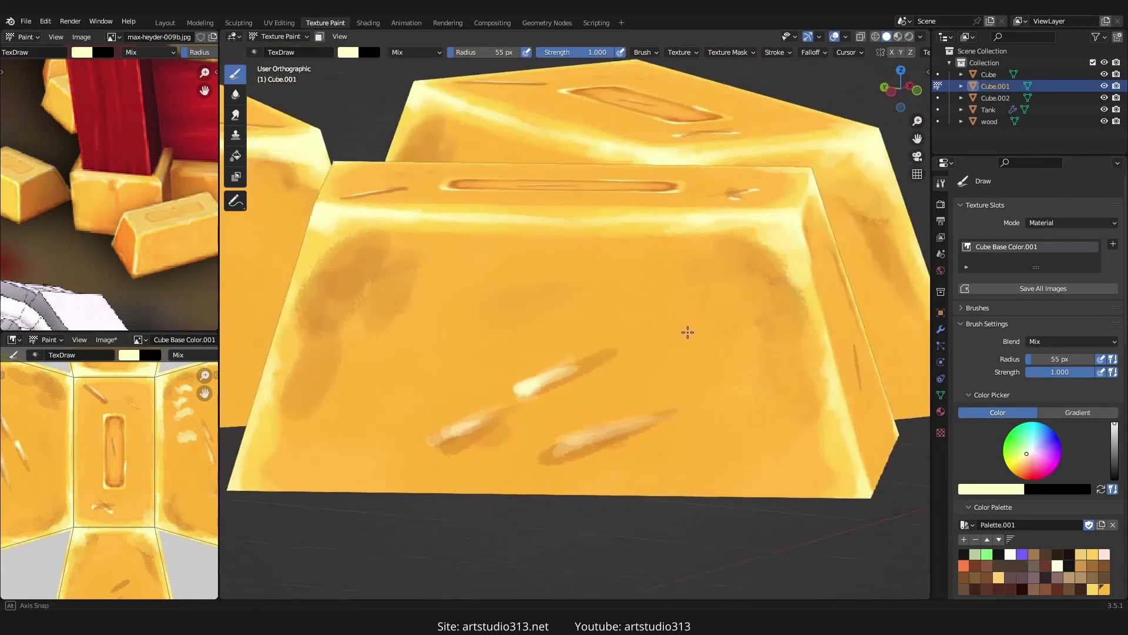
{"action": "scroll", "coordinate": [982, 370], "scroll_direction": "down", "scroll_amount": 10}
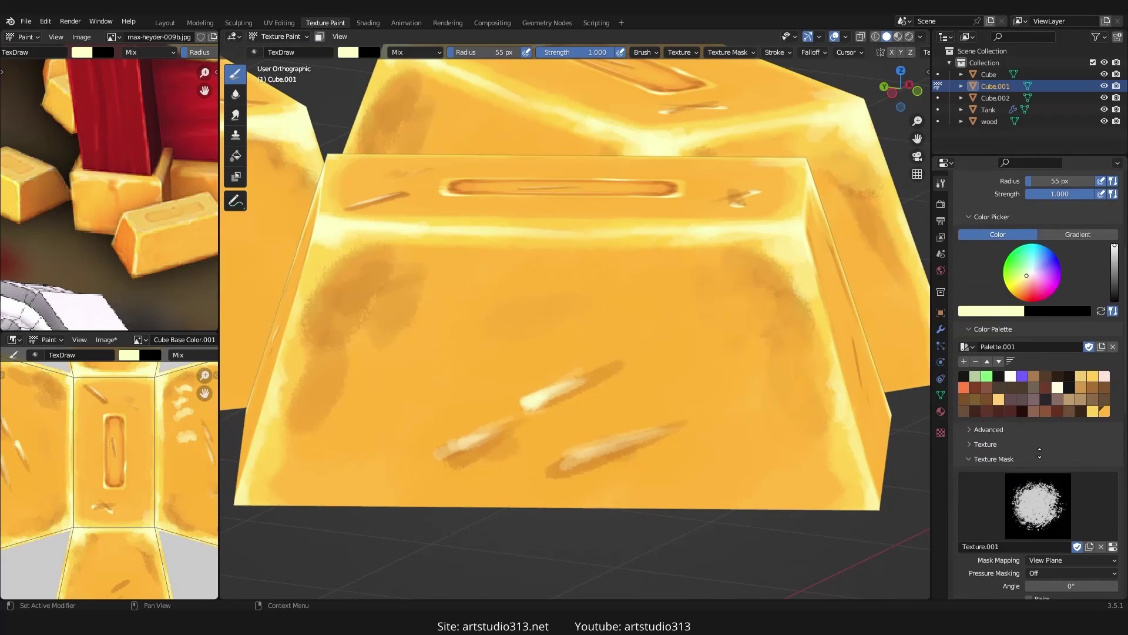
{"action": "left_click", "coordinate": [992, 352]}
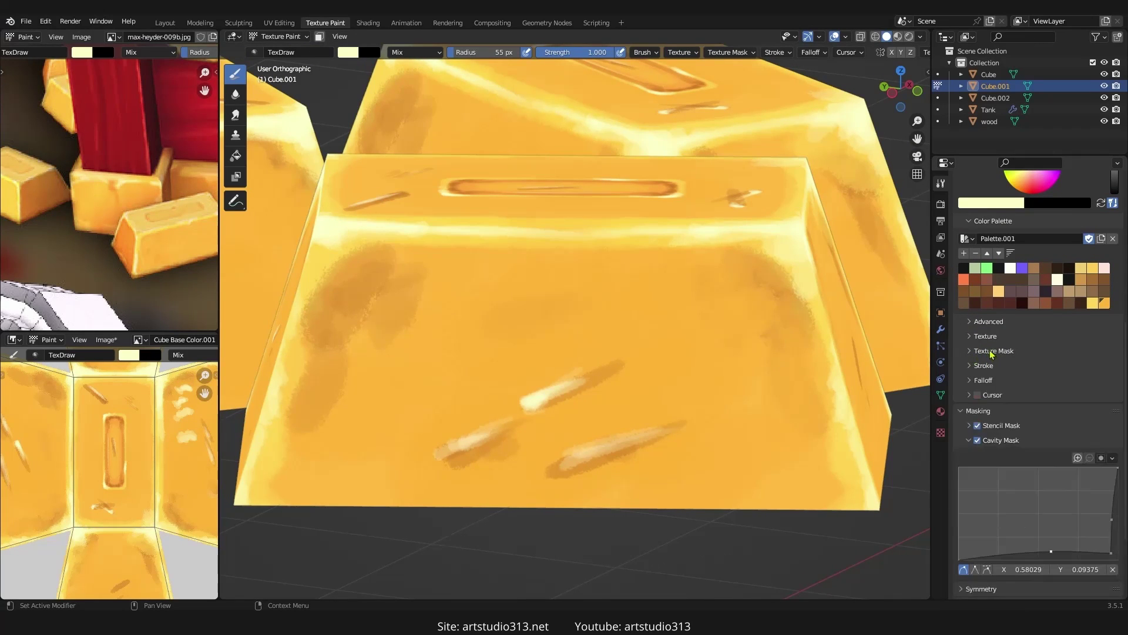
{"action": "left_click", "coordinate": [977, 353]}
{"action": "left_click", "coordinate": [1046, 391]}
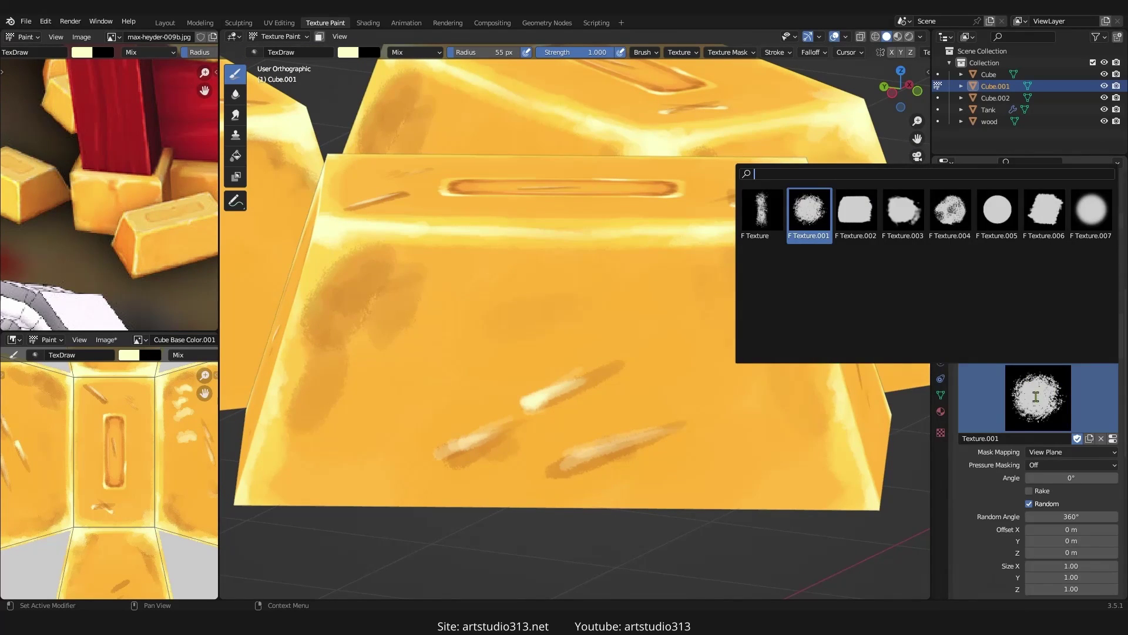
{"action": "left_click", "coordinate": [530, 300]}
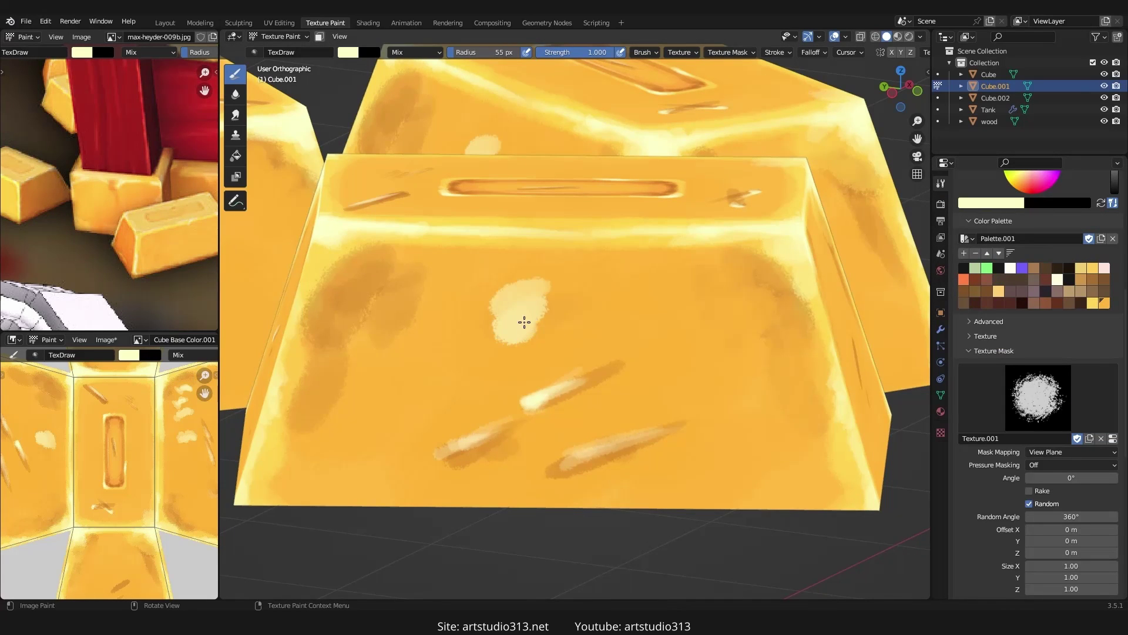
{"action": "key", "text": "ctrl+z"}
{"action": "key", "text": "ctrl+z"}
- Paint a pale yellow stroke with the Texture.001 mask on the gold bar's front face and raise the brush radius to 121 px
{"action": "middle_click_drag", "start_coordinate": [573, 325], "coordinate": [594, 276], "text": "ctrl"}
{"action": "middle_click_drag", "start_coordinate": [629, 312], "coordinate": [568, 326], "text": "ctrl"}
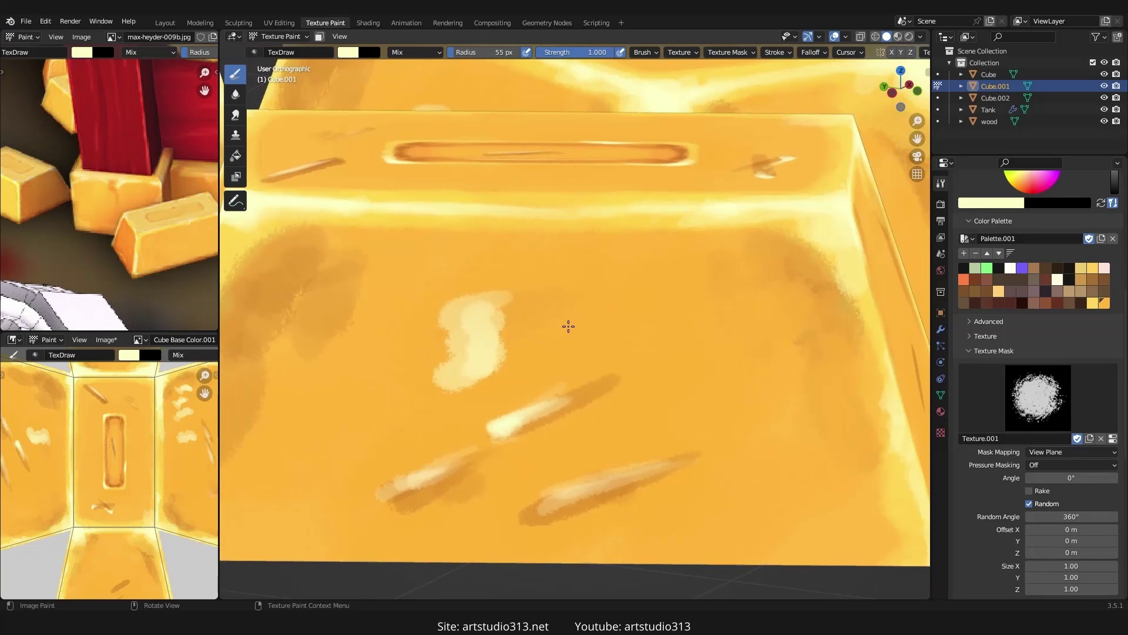
{"action": "key", "text": "f"}
{"action": "left_click", "coordinate": [638, 316]}
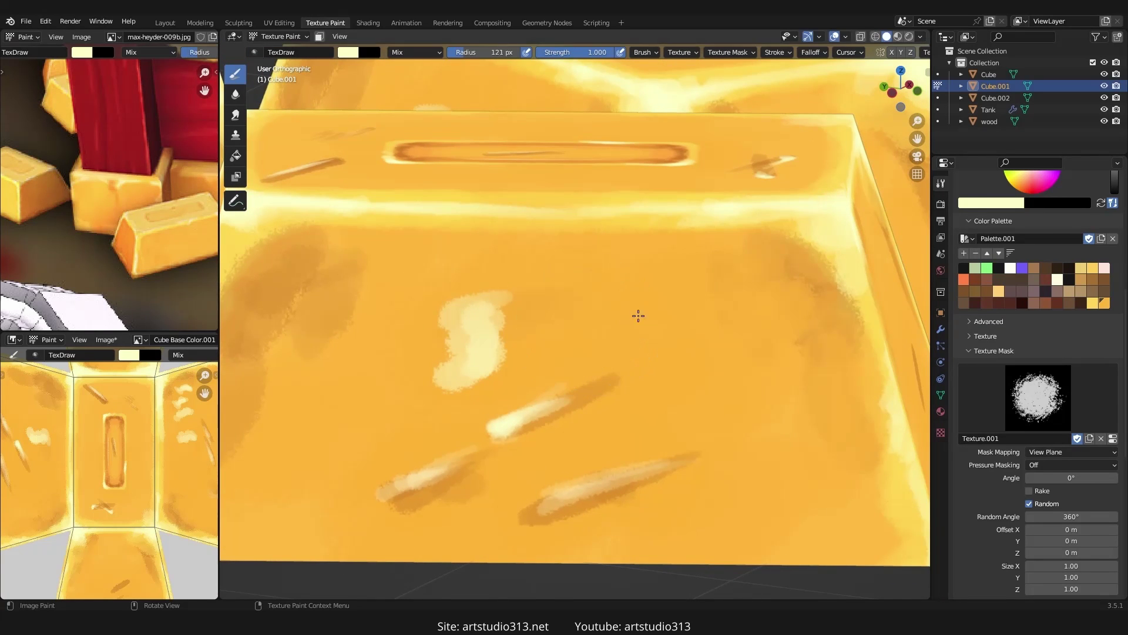
- Paint one pale yellow stroke with the Texture.002 mask and another with the Texture mask on the gold bar's front face
{"action": "left_click", "coordinate": [1041, 394]}
{"action": "left_click", "coordinate": [862, 218]}
{"action": "mouse_move", "coordinate": [567, 294]}
{"action": "left_mouse_down"}
{"action": "mouse_move", "coordinate": [589, 345]}
{"action": "mouse_move", "coordinate": [576, 321]}
{"action": "left_mouse_up"}
{"action": "left_click", "coordinate": [1087, 405]}
{"action": "left_click", "coordinate": [764, 218]}
{"action": "left_click_drag", "start_coordinate": [632, 292], "coordinate": [649, 314]}
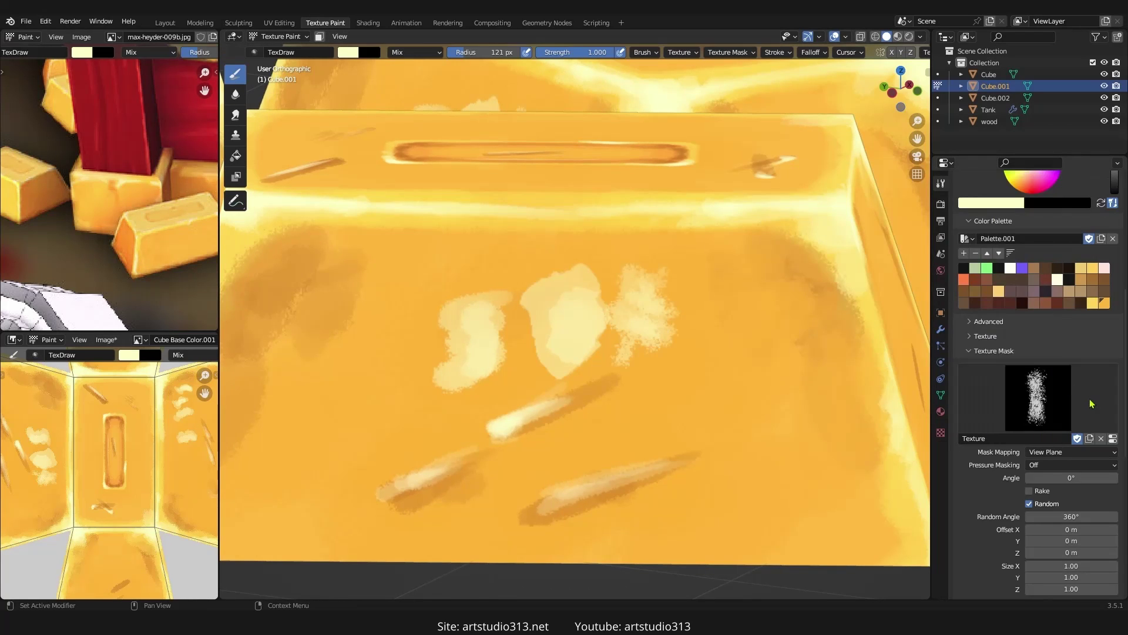
- Paint test strokes with the Texture.003 and Texture.006 masks beside the previous ones on the gold bar's front face
{"action": "left_click", "coordinate": [1092, 403]}
{"action": "left_click", "coordinate": [903, 210]}
{"action": "left_click", "coordinate": [1014, 379]}
{"action": "left_click", "coordinate": [1053, 221]}
{"action": "left_click_drag", "start_coordinate": [767, 311], "coordinate": [770, 347]}
- Paint test strokes with the Texture.007 and Texture.005 masks lower on the gold bar's front face
{"action": "left_click", "coordinate": [1049, 392]}
{"action": "left_click", "coordinate": [1090, 215]}
{"action": "mouse_move", "coordinate": [804, 432]}
{"action": "left_mouse_down"}
{"action": "mouse_move", "coordinate": [809, 454]}
{"action": "mouse_move", "coordinate": [811, 442]}
{"action": "left_mouse_up"}
{"action": "left_click", "coordinate": [1038, 394]}
{"action": "left_click", "coordinate": [998, 218]}
{"action": "left_click_drag", "start_coordinate": [737, 438], "coordinate": [731, 476]}
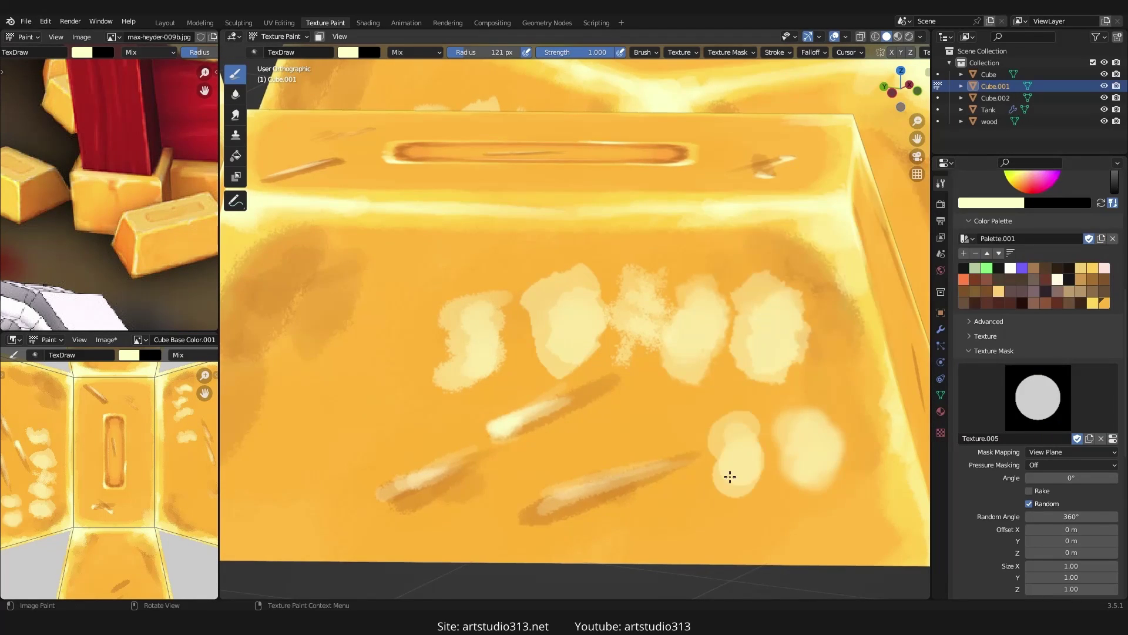
- Examine the hand-painted cracks and edge highlights on the wooden block from several angles
{"action": "scroll", "coordinate": [730, 476], "scroll_direction": "down", "scroll_amount": 9}
{"action": "middle_click_drag", "start_coordinate": [601, 403], "coordinate": [494, 467], "text": "shift"}
{"action": "mouse_move", "coordinate": [788, 394]}
{"action": "middle_mouse_down"}
{"action": "mouse_move", "coordinate": [551, 390]}
{"action": "mouse_move", "coordinate": [688, 353]}
{"action": "middle_mouse_up"}
{"action": "scroll", "coordinate": [693, 351], "scroll_direction": "up", "scroll_amount": 5}
{"action": "scroll", "coordinate": [694, 352], "scroll_direction": "down", "scroll_amount": 3}
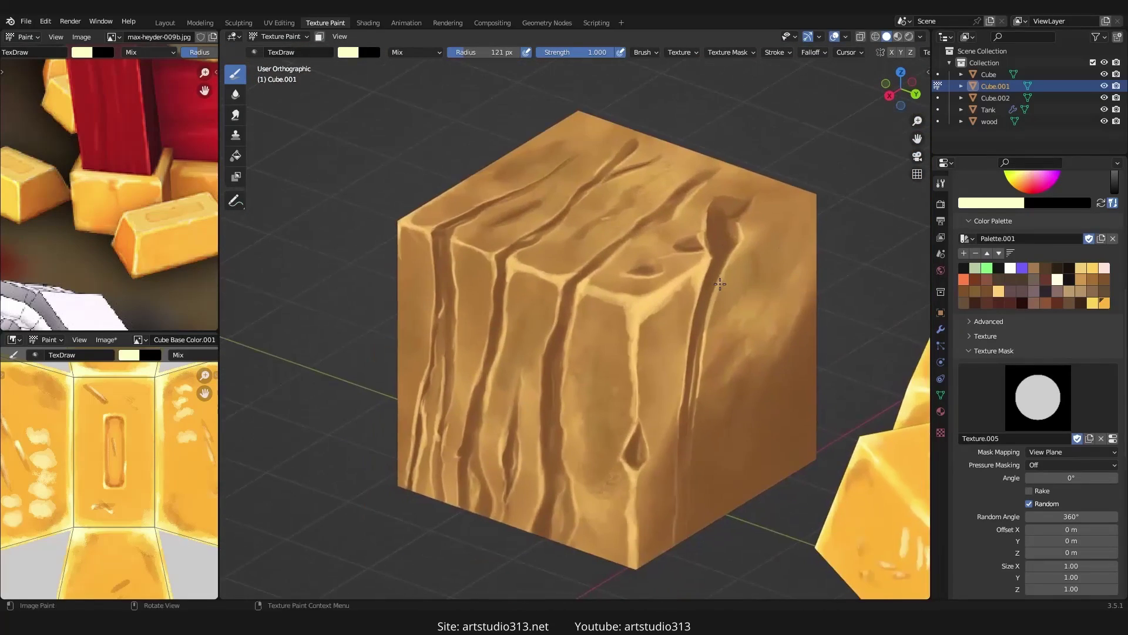
{"action": "scroll", "coordinate": [742, 317], "scroll_direction": "up", "scroll_amount": 2}
{"action": "scroll", "coordinate": [742, 317], "scroll_direction": "down", "scroll_amount": 2}
{"action": "scroll", "coordinate": [734, 308], "scroll_direction": "up", "scroll_amount": 3}
{"action": "middle_click_drag", "start_coordinate": [731, 298], "coordinate": [643, 322]}
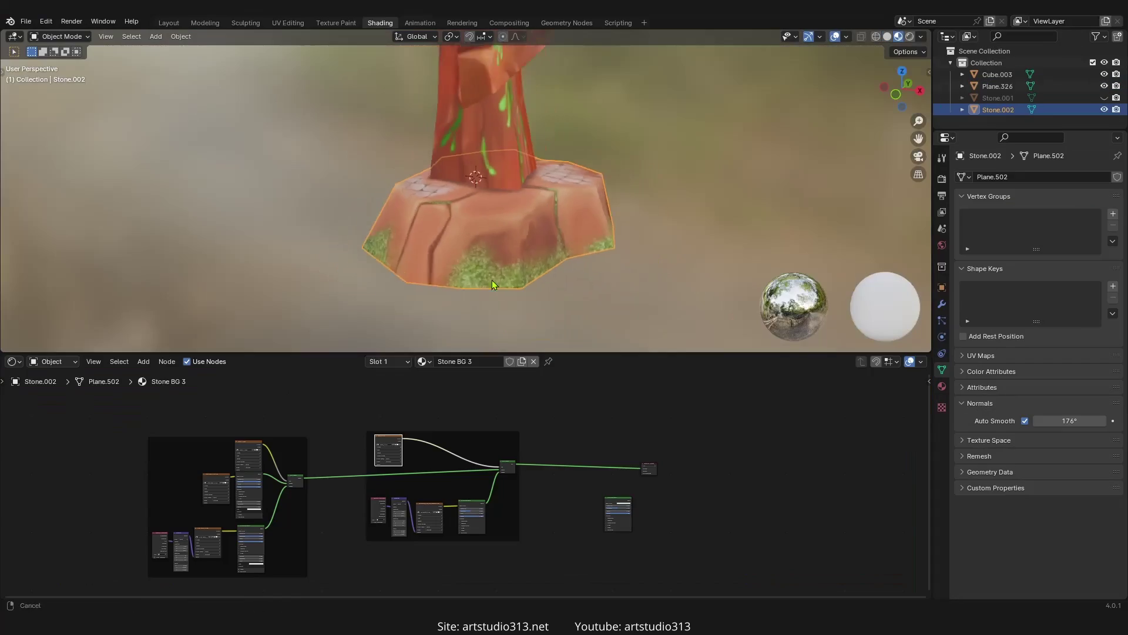
{"action": "middle_click_drag", "start_coordinate": [492, 280], "coordinate": [517, 235]}
- Maximize the viewport and examine the hand-painted signpost and its stone base from several angles
{"action": "key", "text": "ctrl+space"}
{"action": "mouse_move", "coordinate": [556, 310]}
{"action": "middle_mouse_down"}
{"action": "mouse_move", "coordinate": [499, 291]}
{"action": "mouse_move", "coordinate": [577, 274]}
{"action": "middle_mouse_up"}
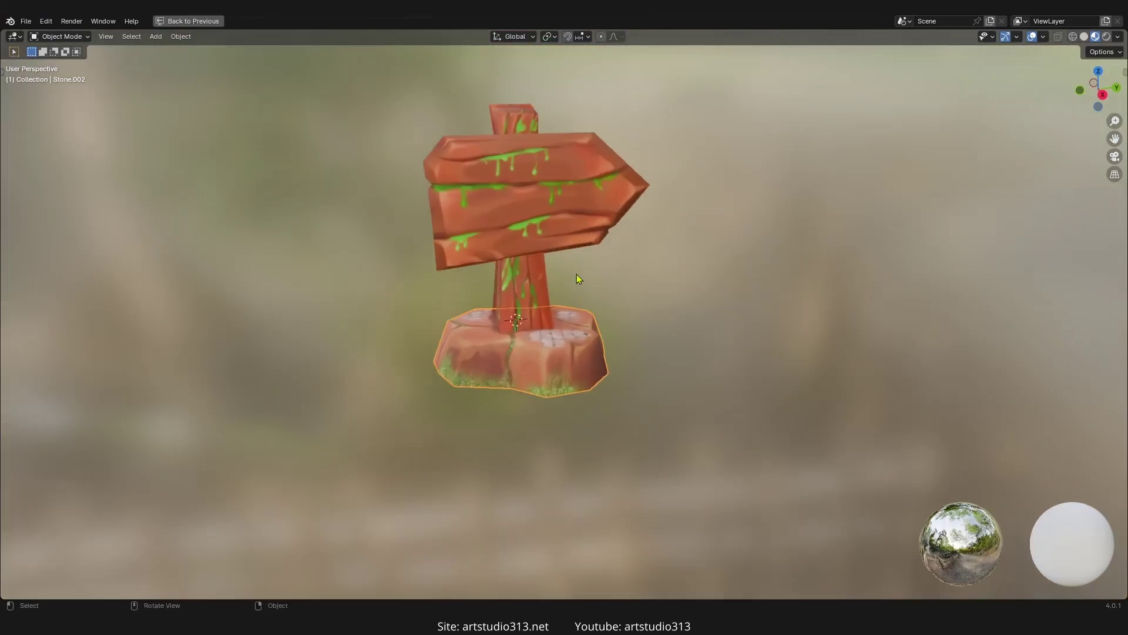
{"action": "scroll", "coordinate": [616, 357], "scroll_direction": "up", "scroll_amount": 2}
{"action": "mouse_move", "coordinate": [575, 349]}
{"action": "middle_mouse_down", "text": "ctrl"}
{"action": "mouse_move", "coordinate": [613, 284]}
{"action": "mouse_move", "coordinate": [601, 339]}
{"action": "mouse_move", "coordinate": [621, 329]}
{"action": "mouse_move", "coordinate": [563, 337]}
{"action": "mouse_move", "coordinate": [605, 365]}
{"action": "mouse_move", "coordinate": [661, 354]}
{"action": "mouse_move", "coordinate": [569, 350]}
{"action": "mouse_move", "coordinate": [586, 364]}
{"action": "mouse_move", "coordinate": [597, 347]}
{"action": "middle_mouse_up", "text": "ctrl"}
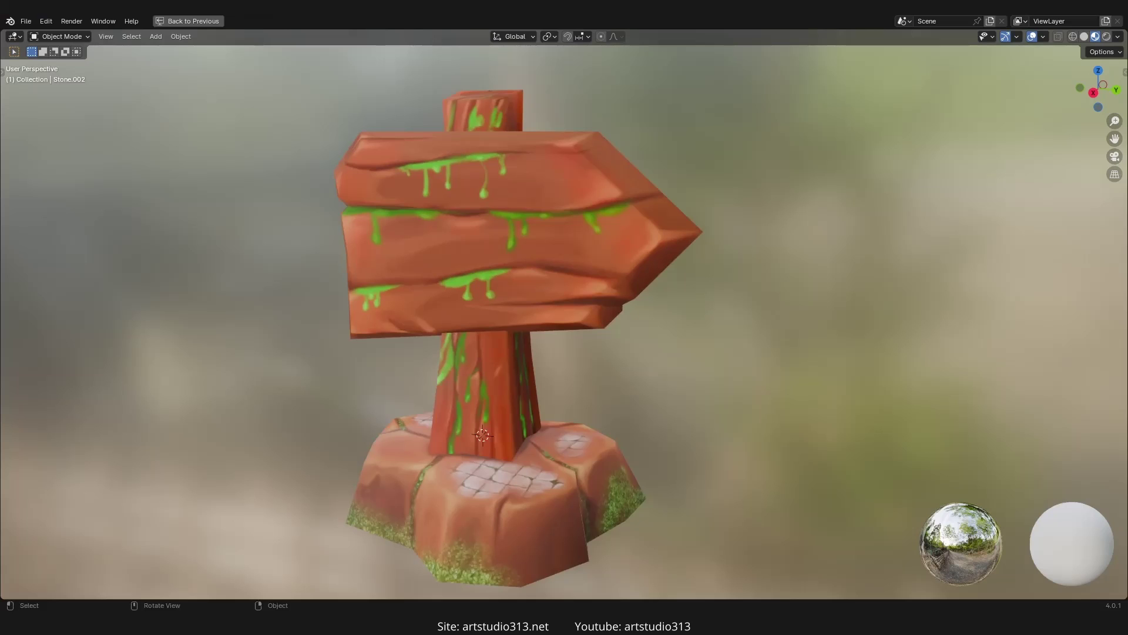
{"action": "middle_click_drag", "start_coordinate": [337, 343], "coordinate": [390, 355]}
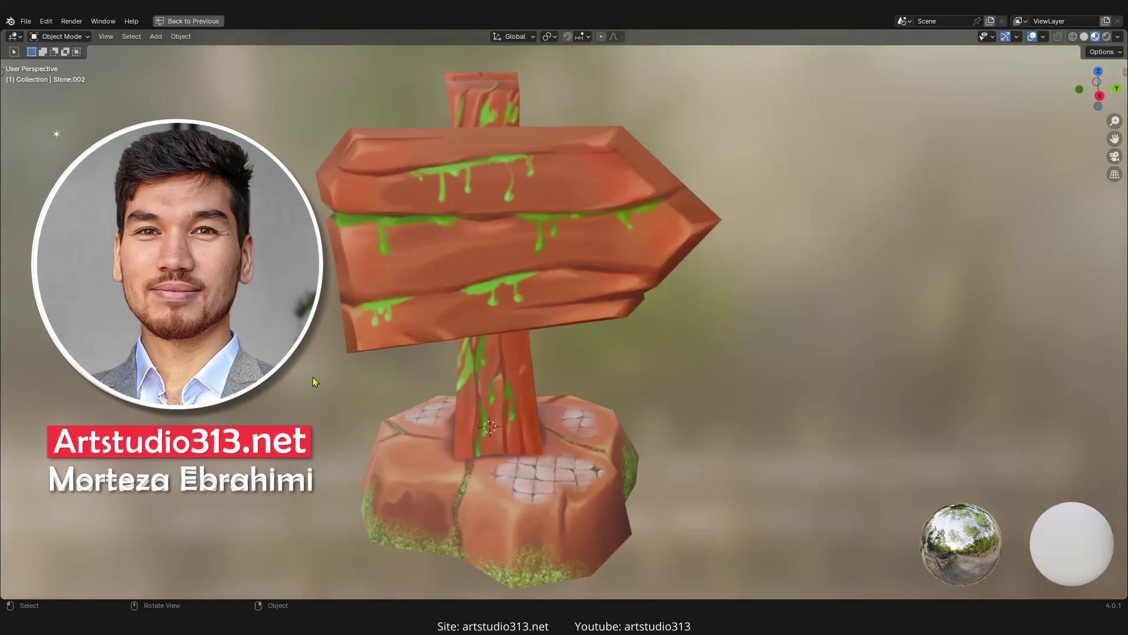
{"action": "middle_click_drag", "start_coordinate": [313, 379], "coordinate": [361, 371]}
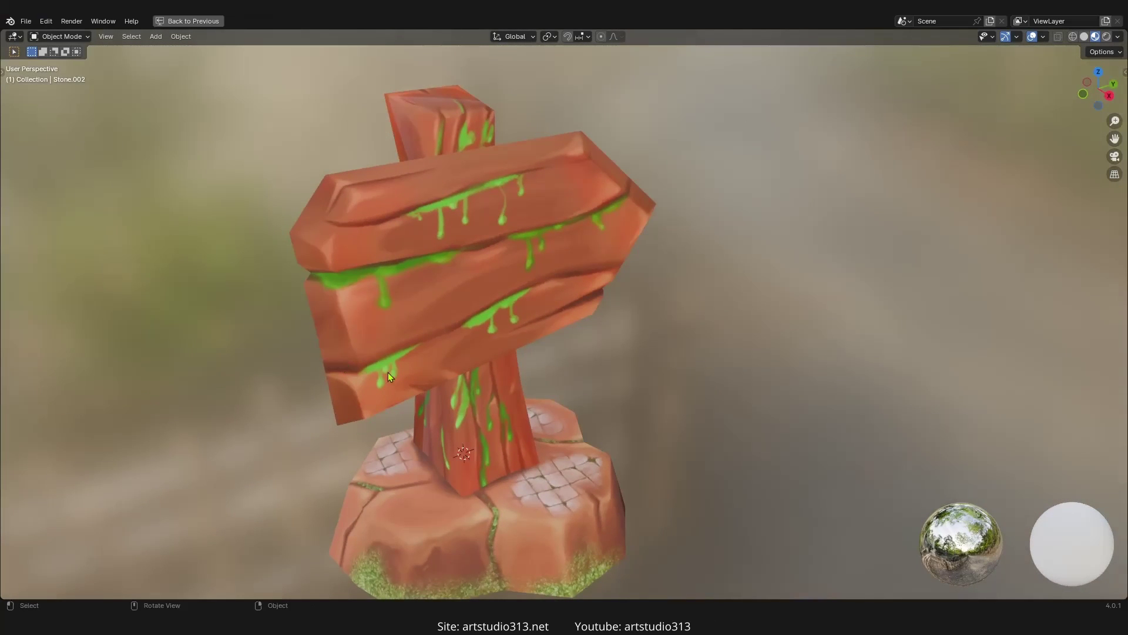
{"action": "scroll", "coordinate": [389, 376], "scroll_direction": "down", "scroll_amount": 2}
{"action": "middle_click_drag", "start_coordinate": [391, 384], "coordinate": [397, 361]}
{"action": "scroll", "coordinate": [376, 382], "scroll_direction": "up", "scroll_amount": 1}
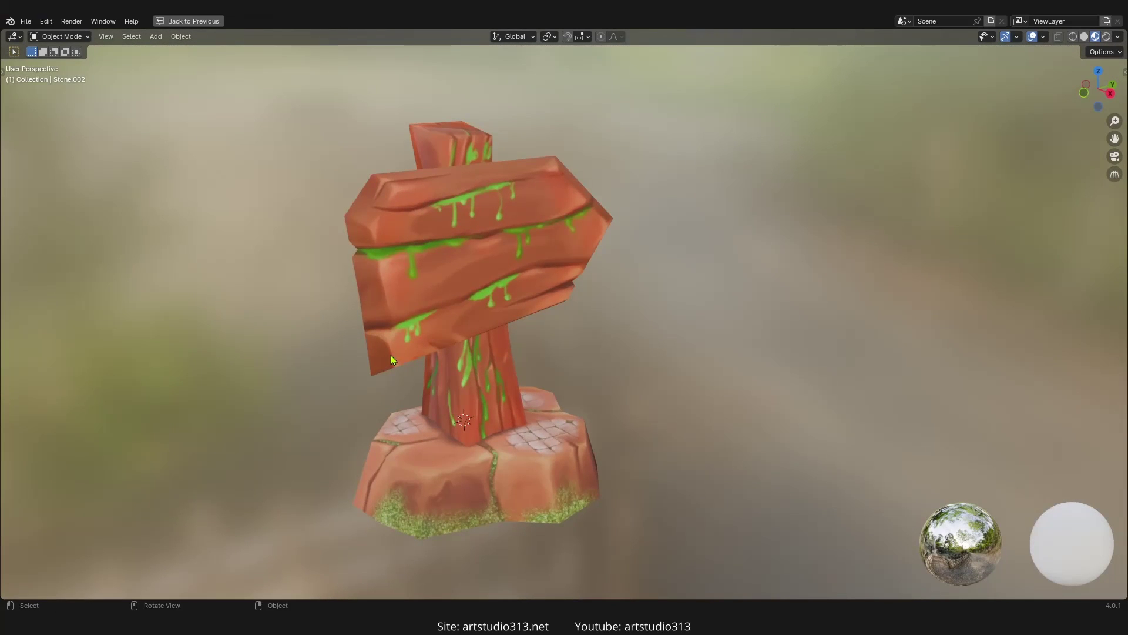